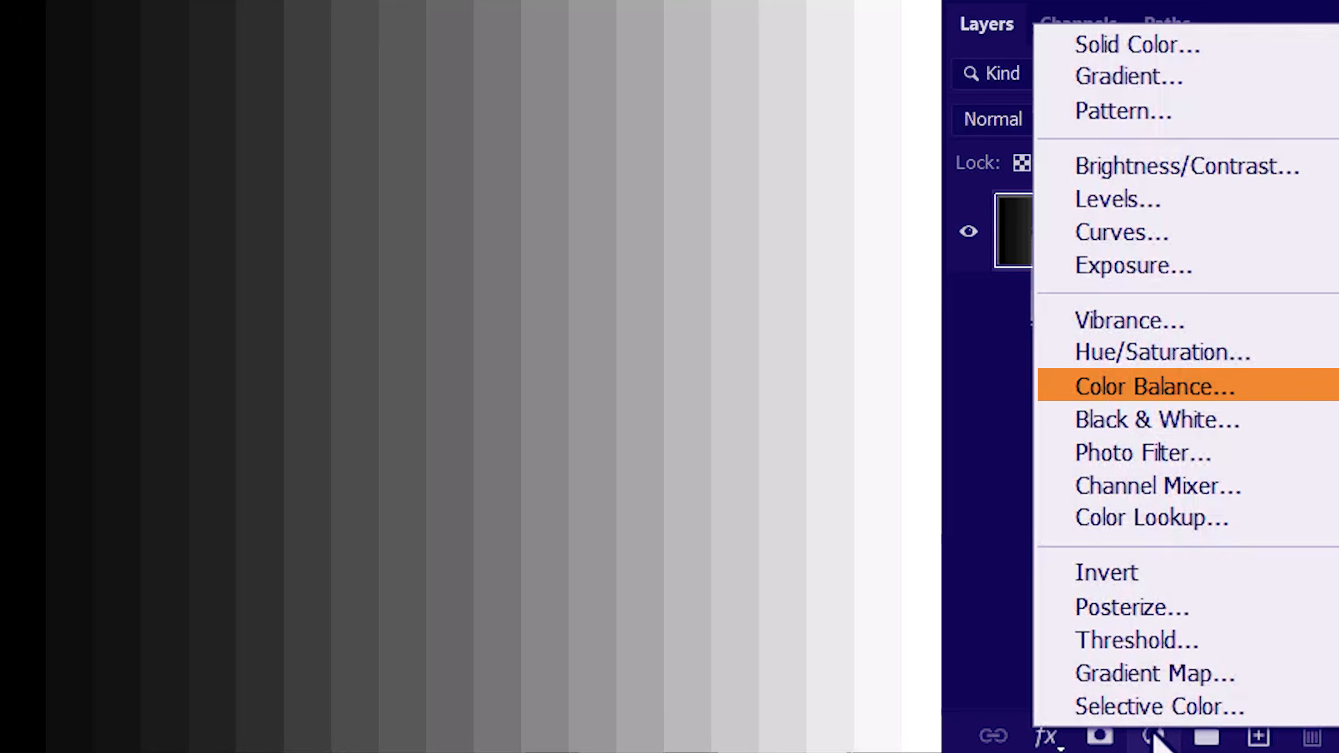
Add a Color Balance adjustment layer above the Image layer and open its settings.
click(1143, 392)
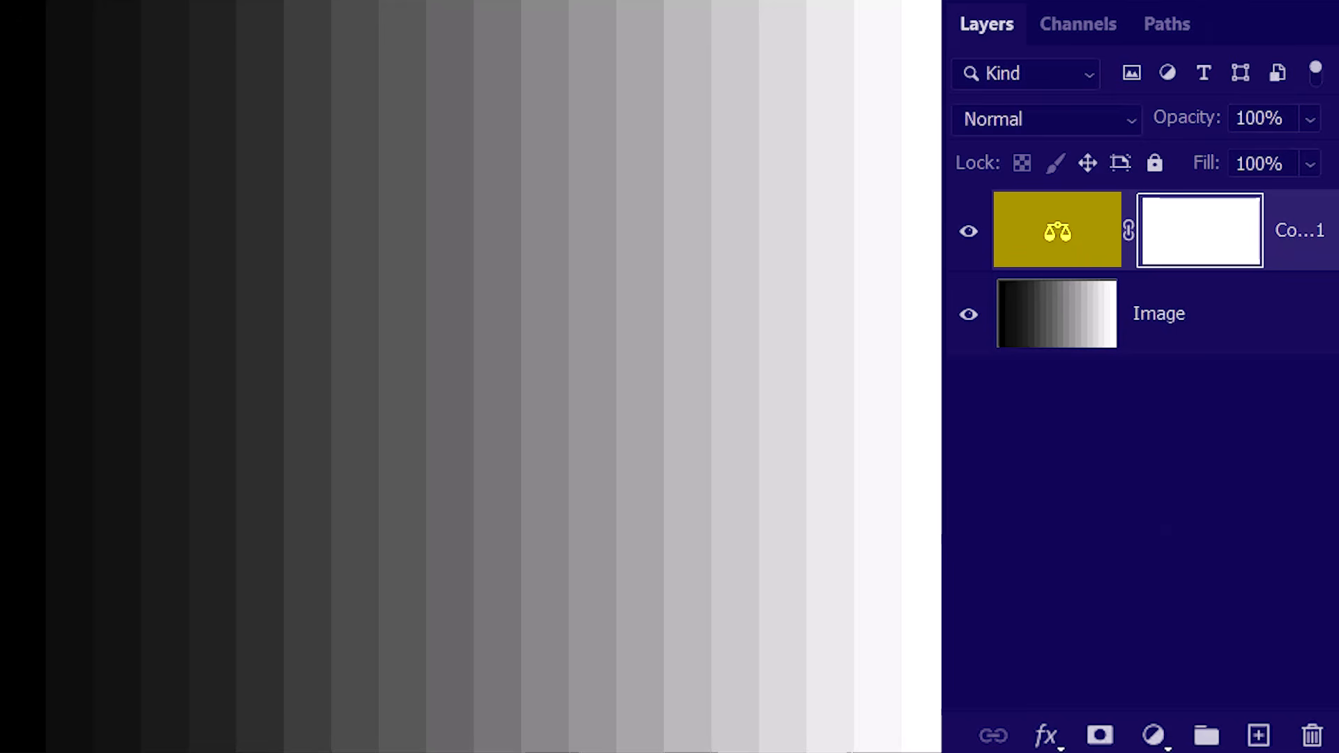
double_click(1055, 242)
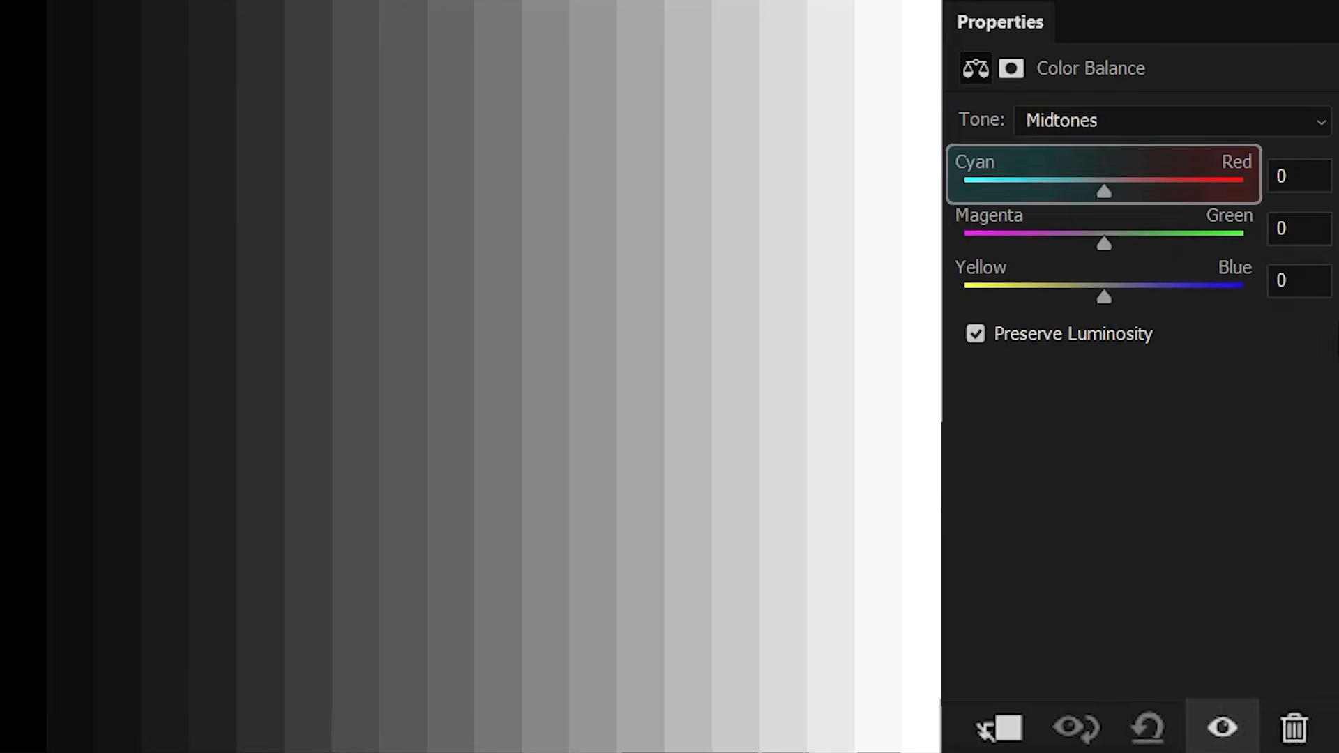
Try shifting the midtones to cyan -100, then fully to magenta and fully to yellow, undoing each shift before trying the next.
mouse_move(1105, 193)
mouse_down()
mouse_move(1248, 199)
mouse_move(963, 198)
mouse_up()
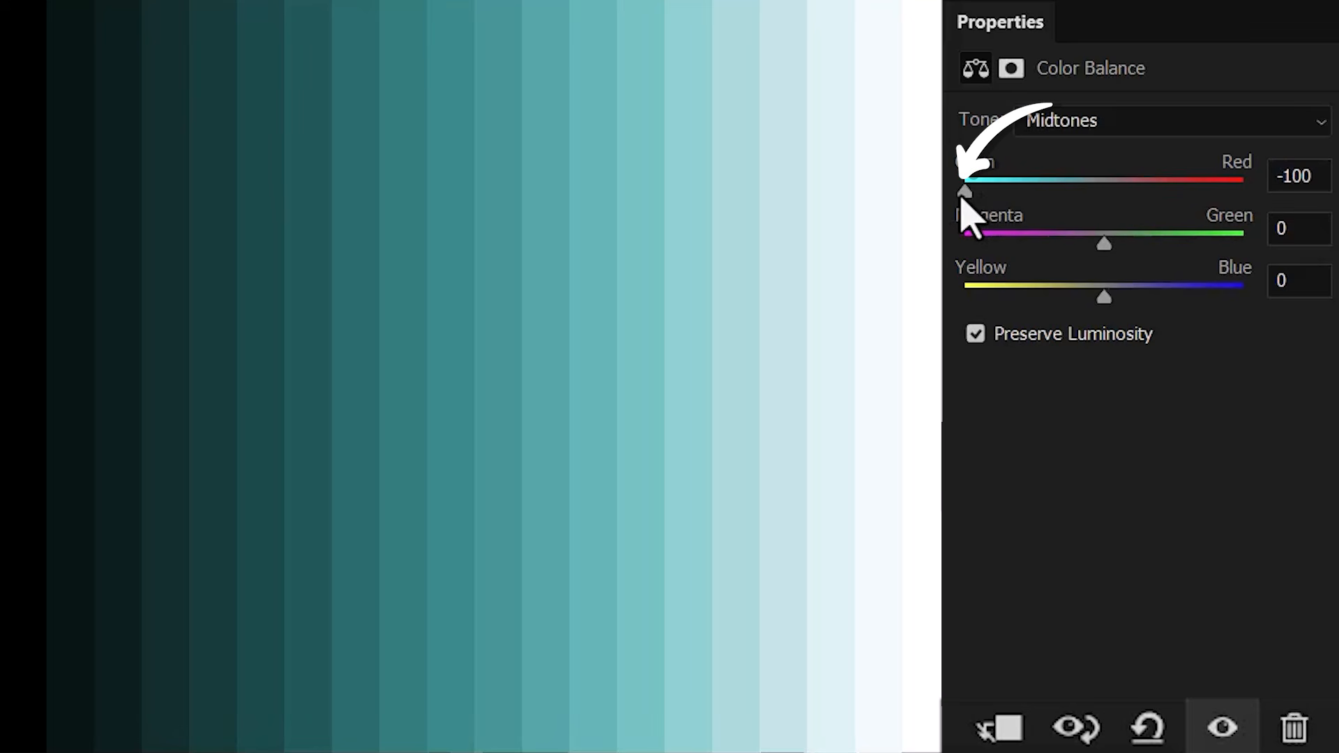
key(ctrl+z)
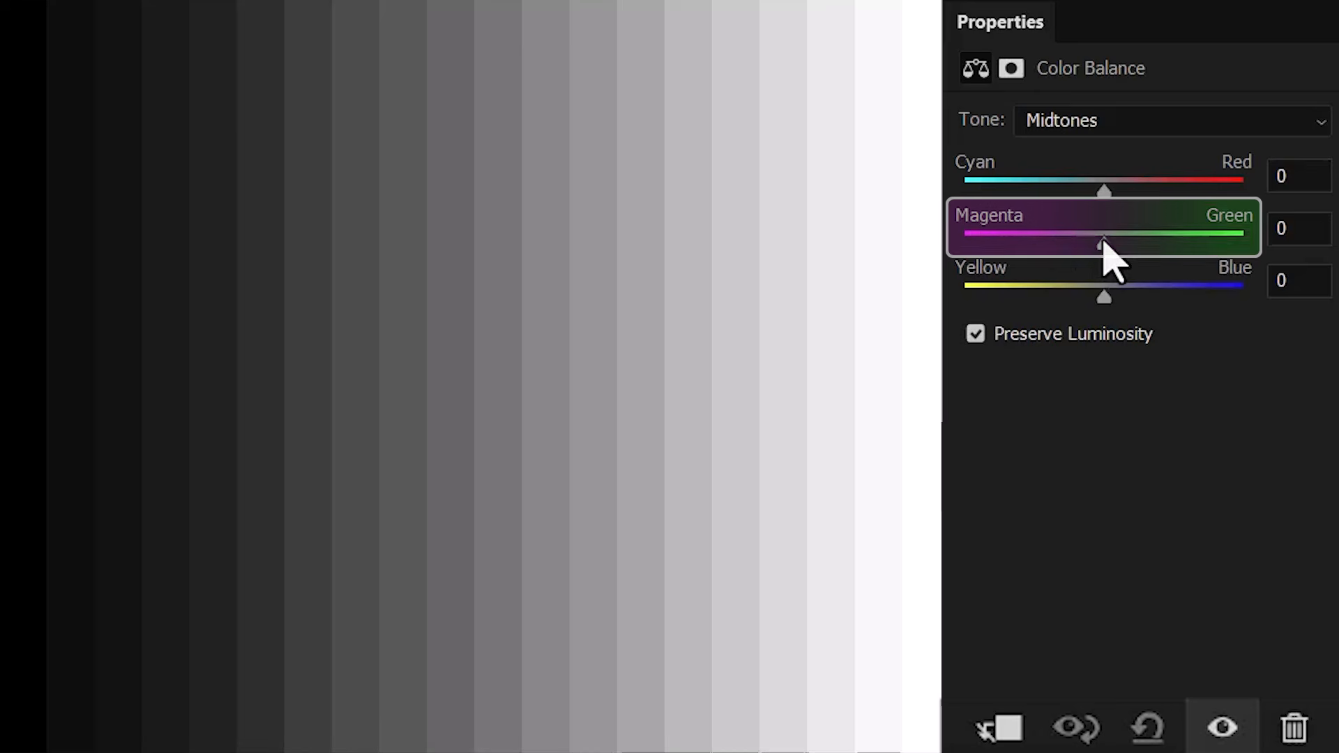
drag(1104, 243, 961, 245)
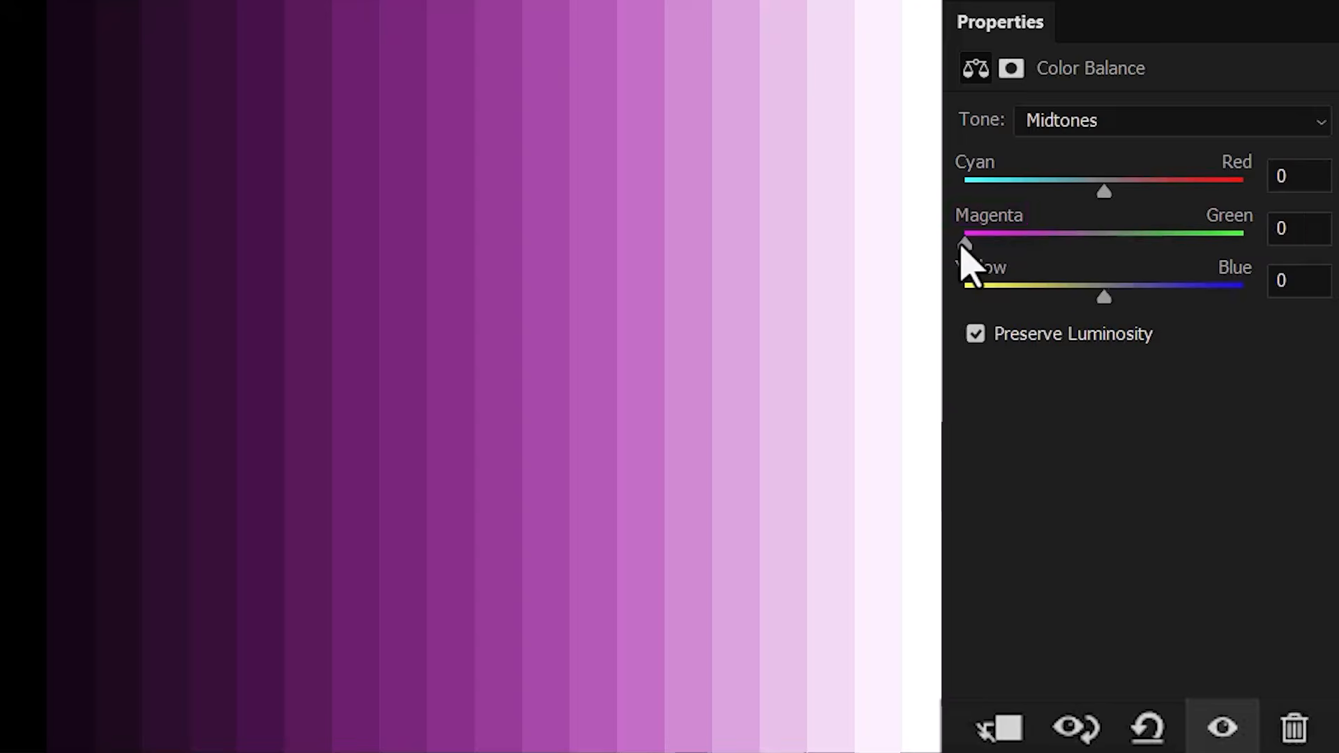
key(ctrl+z)
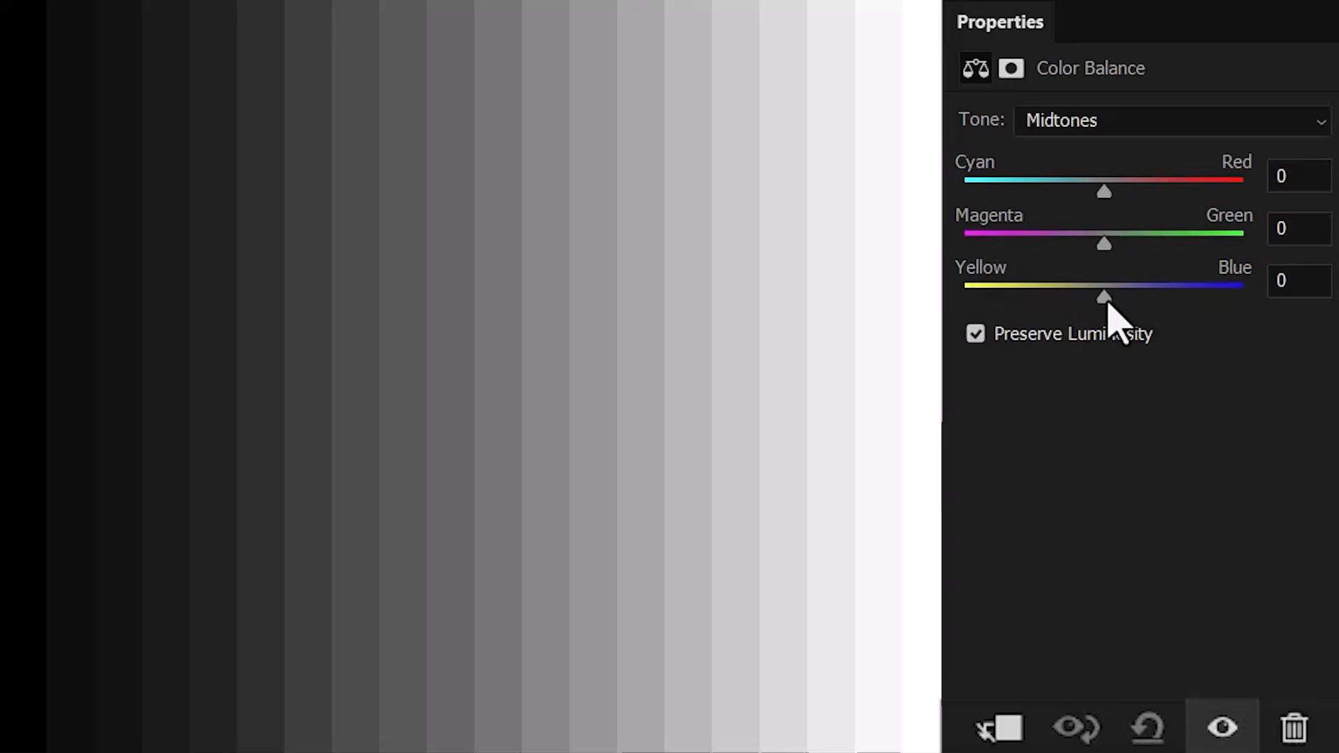
drag(1110, 307, 956, 299)
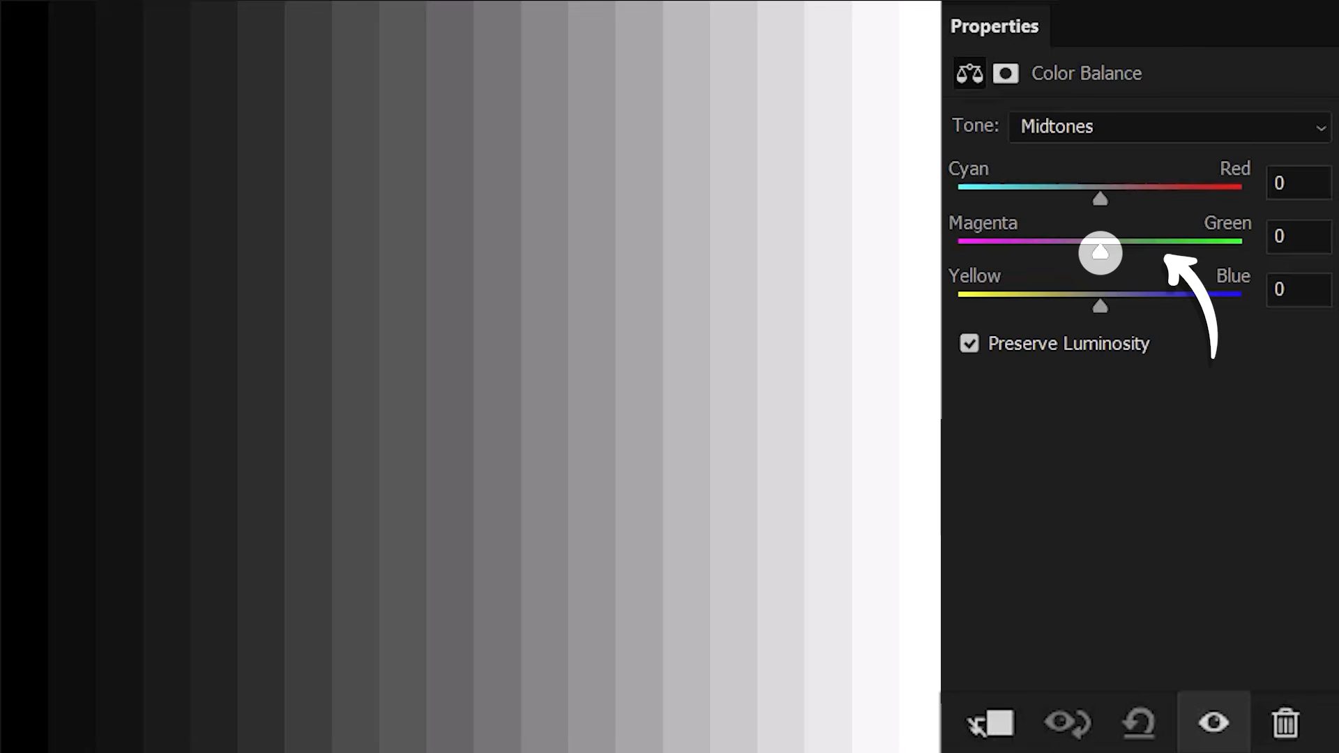
Set the midtones to green +100 and blue +100, then shift them fully toward cyan for comparison.
drag(1103, 254, 1244, 252)
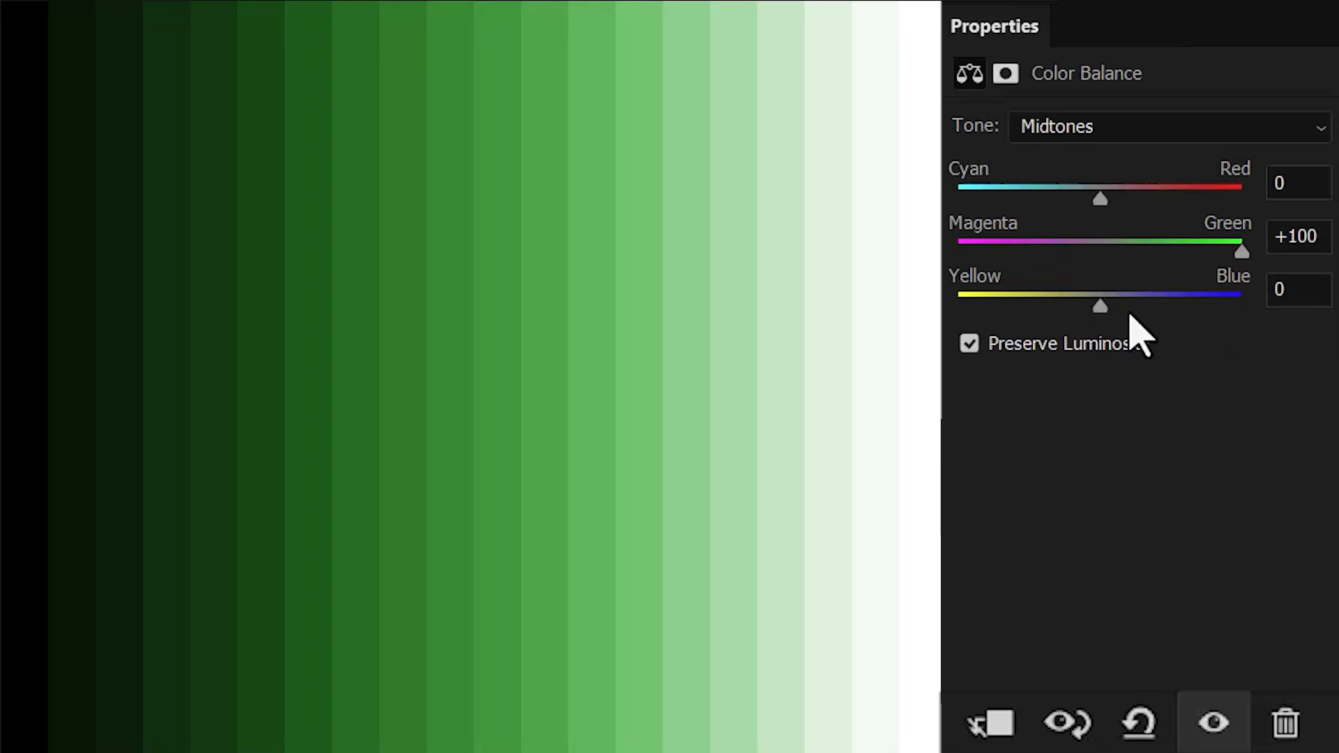
drag(1102, 307, 1242, 307)
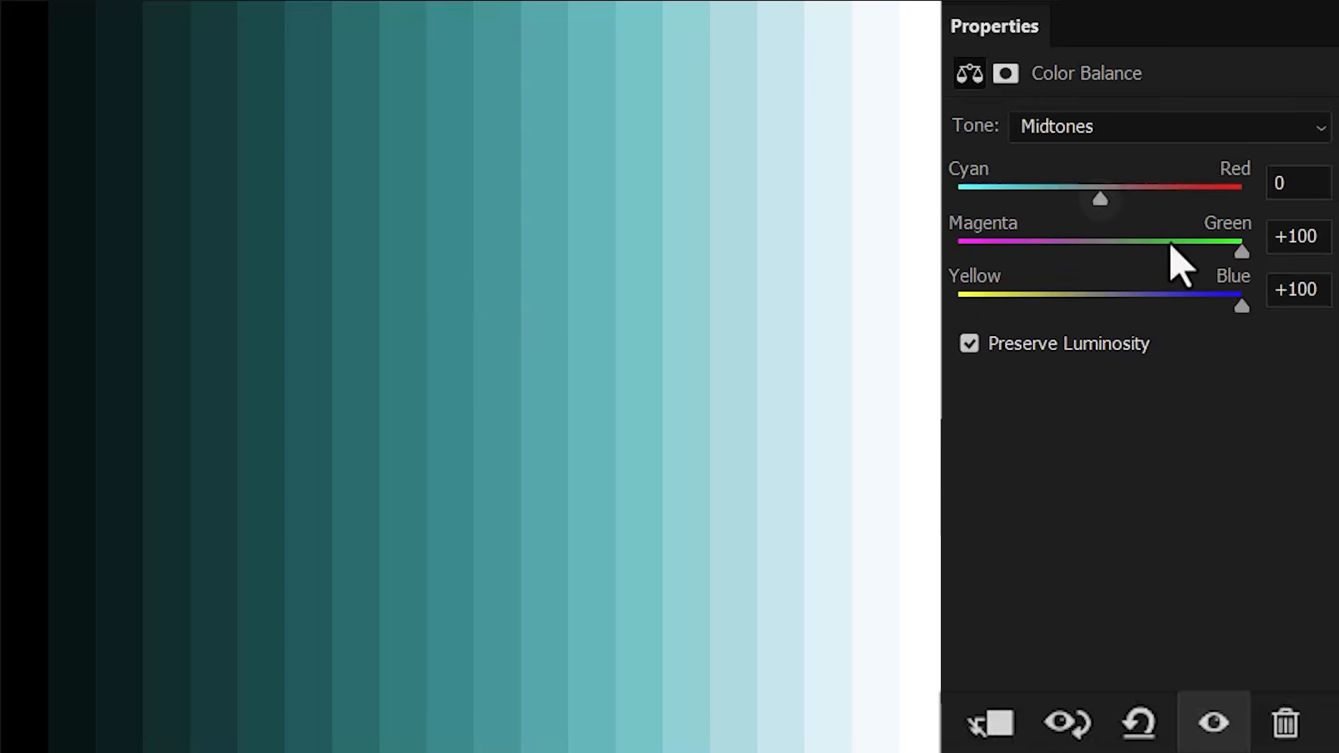
drag(1101, 200, 961, 206)
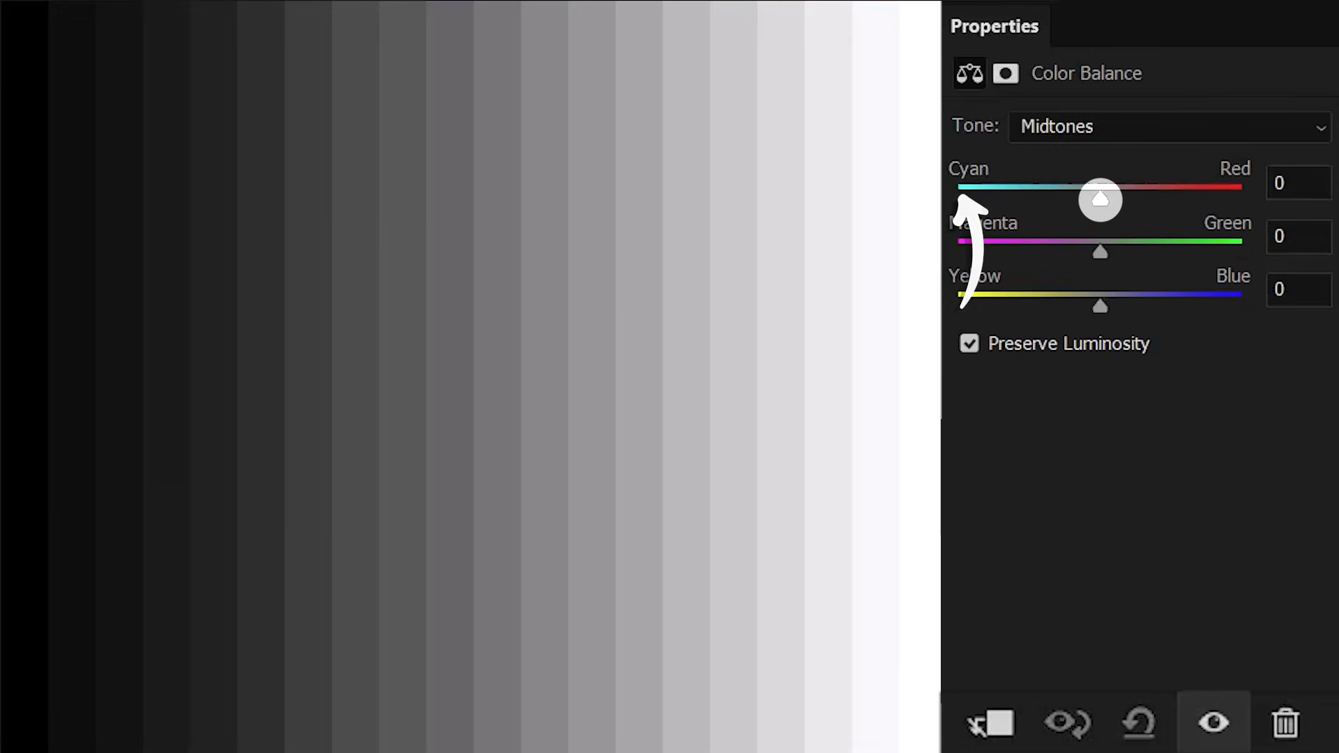
Set the midtones to cyan -100 and magenta -100, then shift them fully toward blue for comparison.
drag(1100, 199, 957, 201)
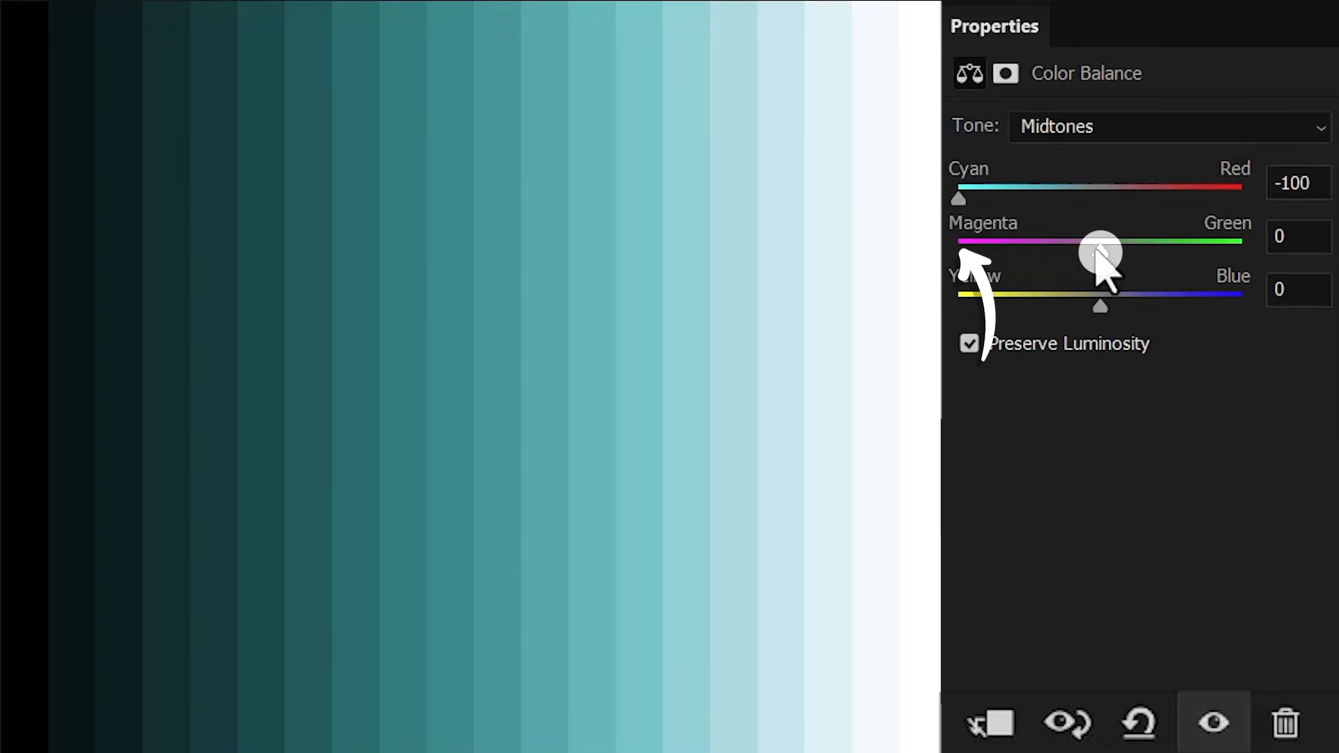
drag(1100, 252, 958, 251)
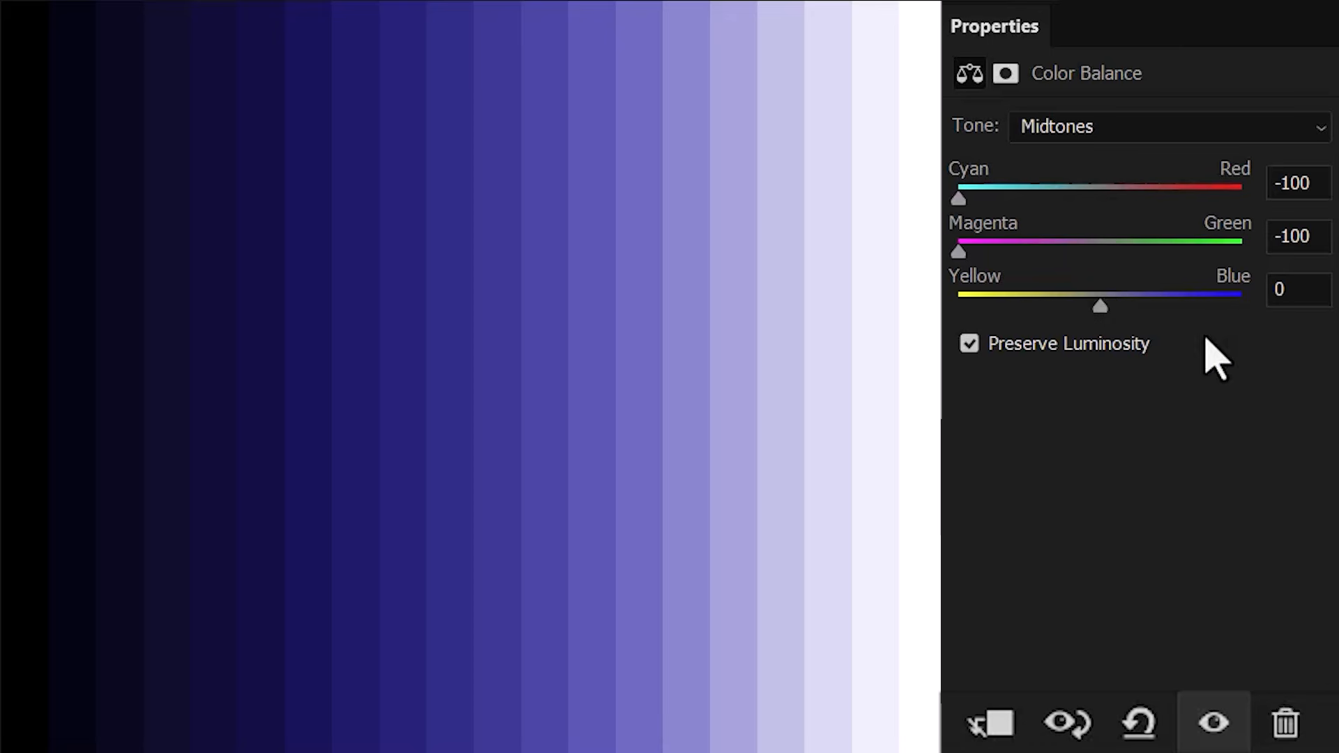
mouse_move(1103, 311)
mouse_down()
mouse_move(1228, 309)
mouse_move(1309, 333)
mouse_up()
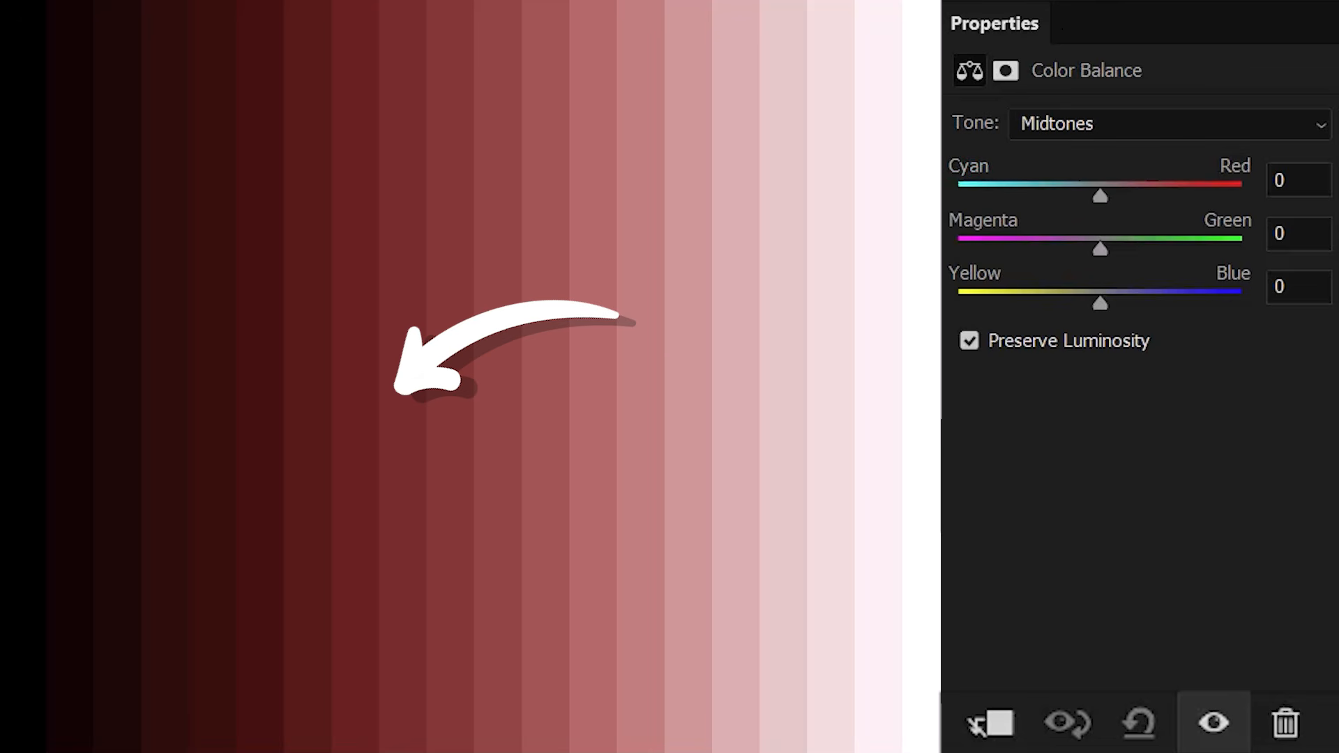
On the red-tinted gradient, set the midtones to cyan -100 and undo it, then apply green +100 and a full blue shift instead.
drag(1100, 198, 955, 198)
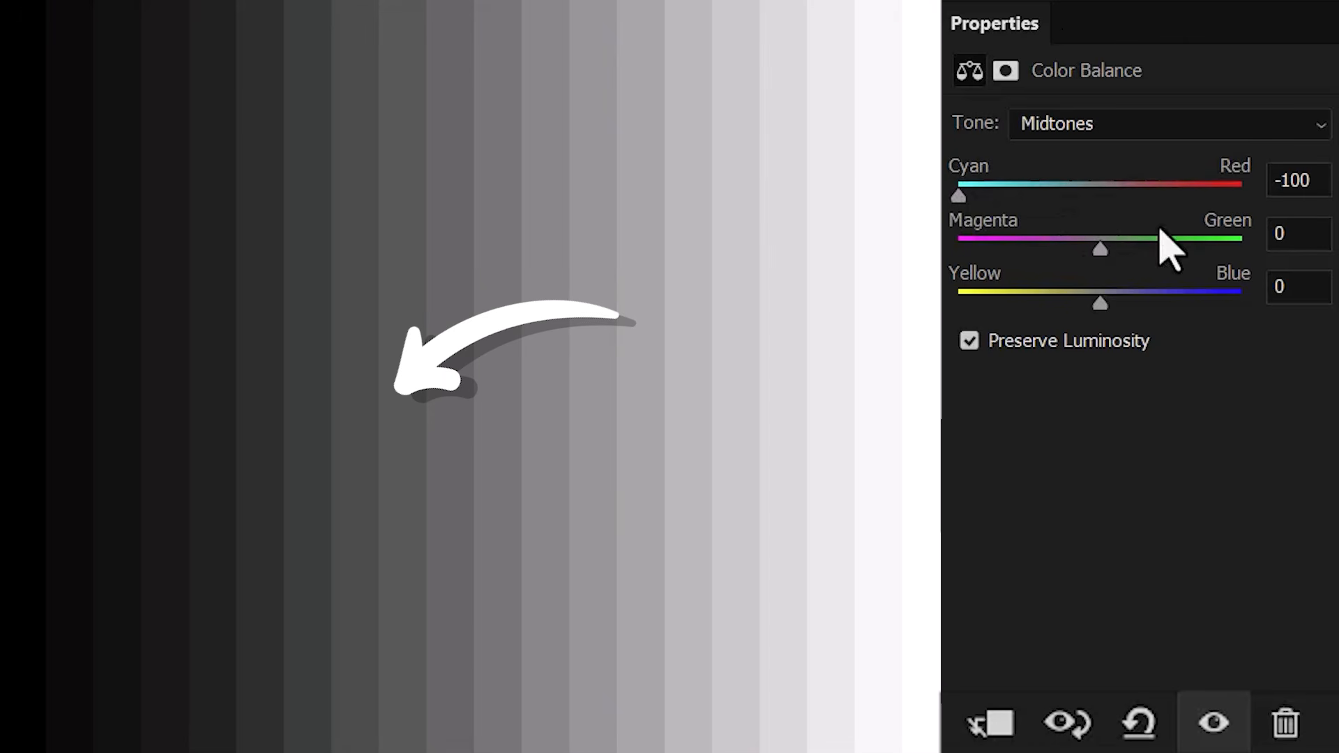
key(ctrl+z)
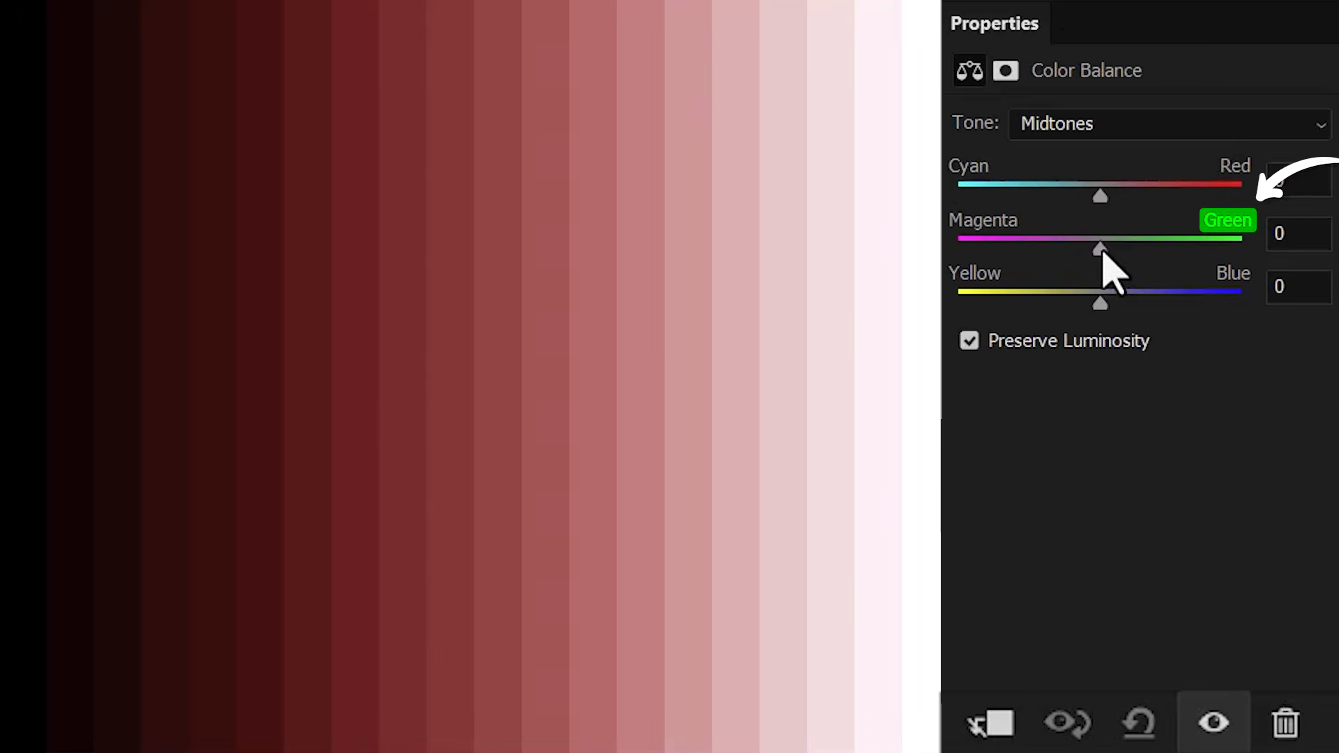
drag(1101, 250, 1249, 254)
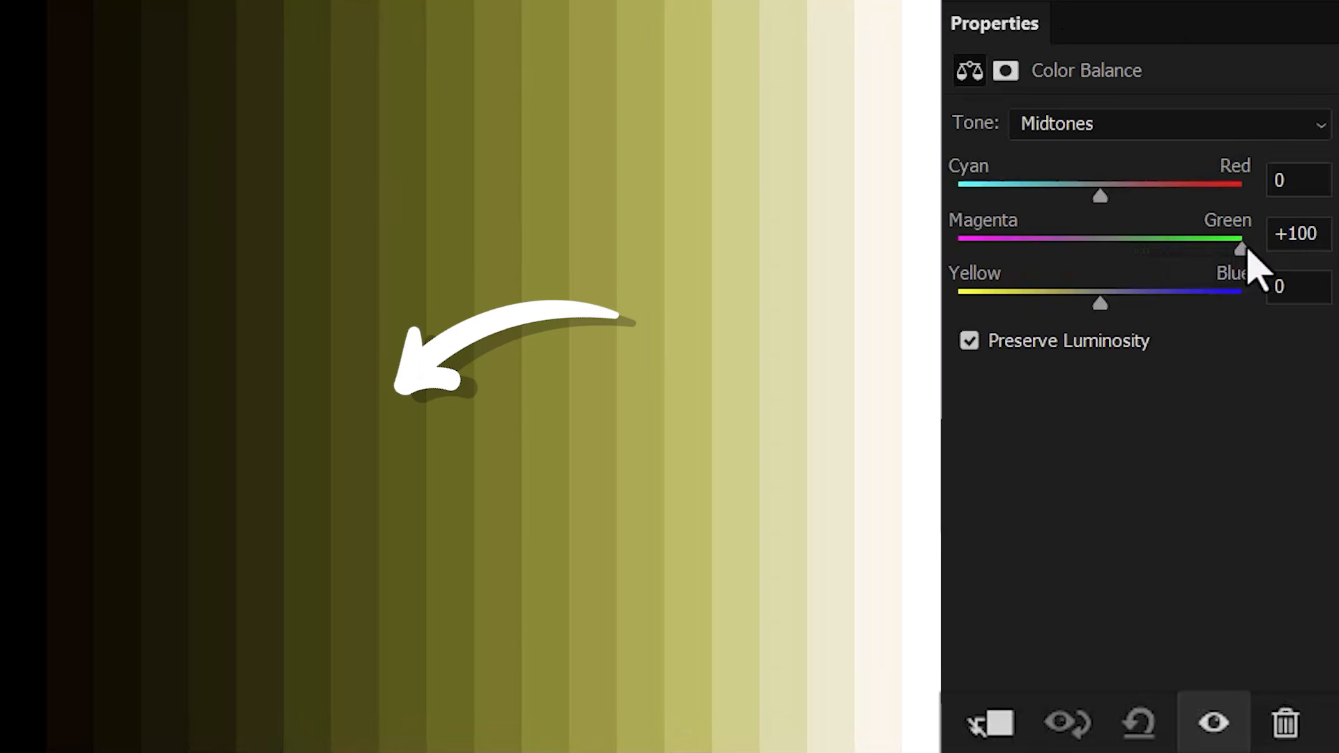
drag(1101, 305, 1250, 311)
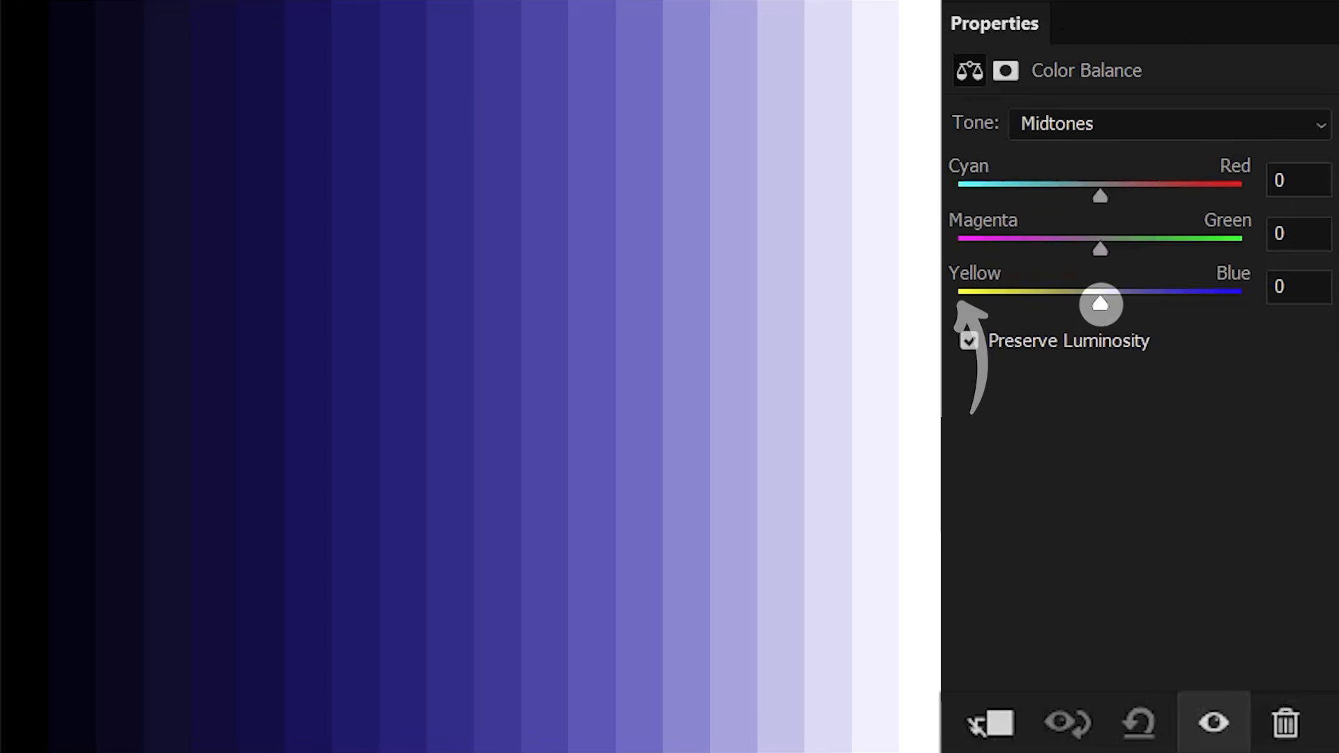
On the blue-tinted gradient, try a full yellow shift in the midtones, then red +100 with a full green shift instead.
drag(1096, 307, 955, 309)
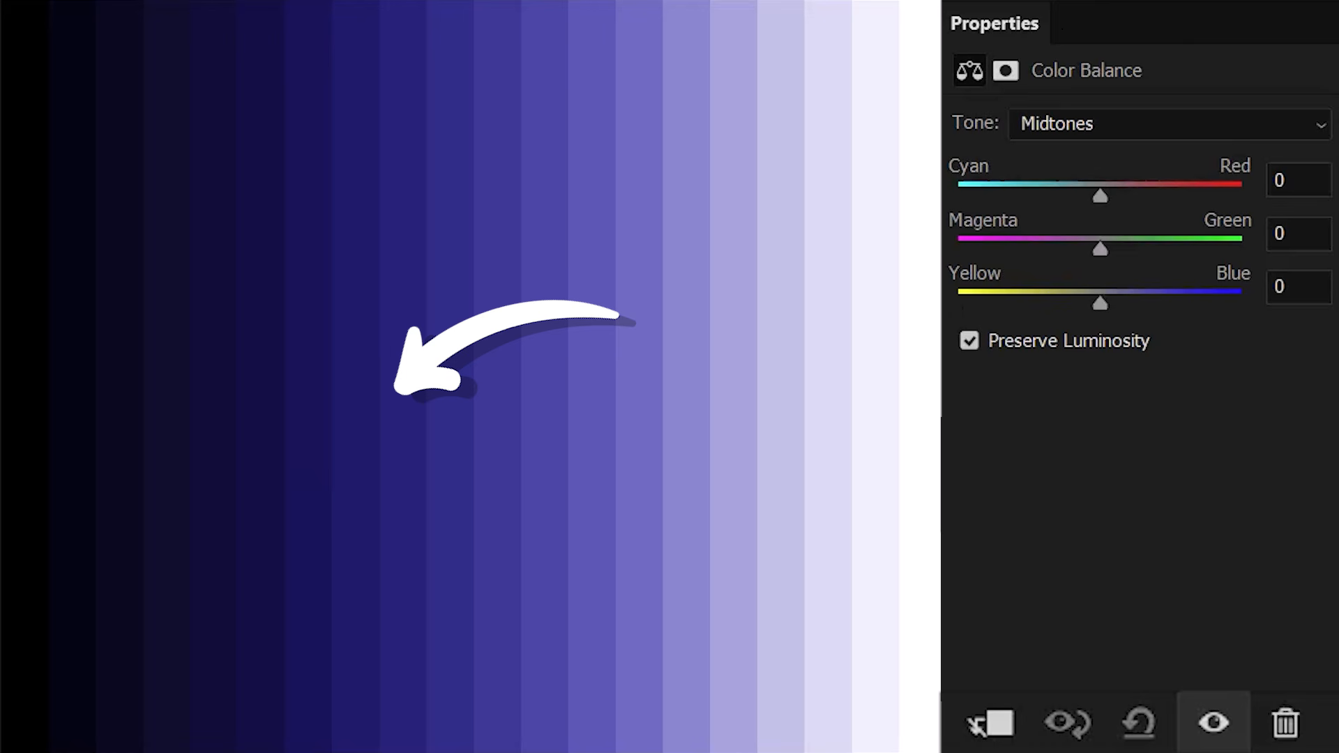
drag(1101, 197, 1252, 211)
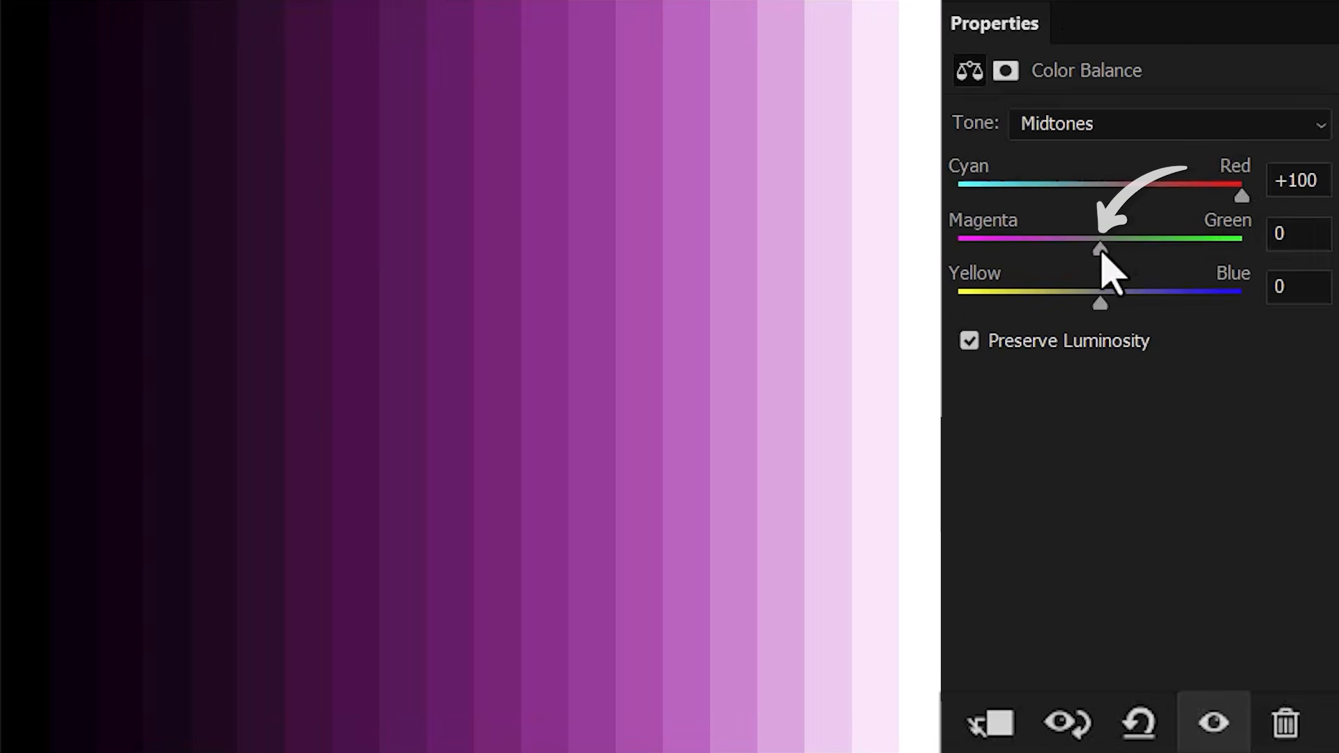
drag(1102, 251, 1262, 263)
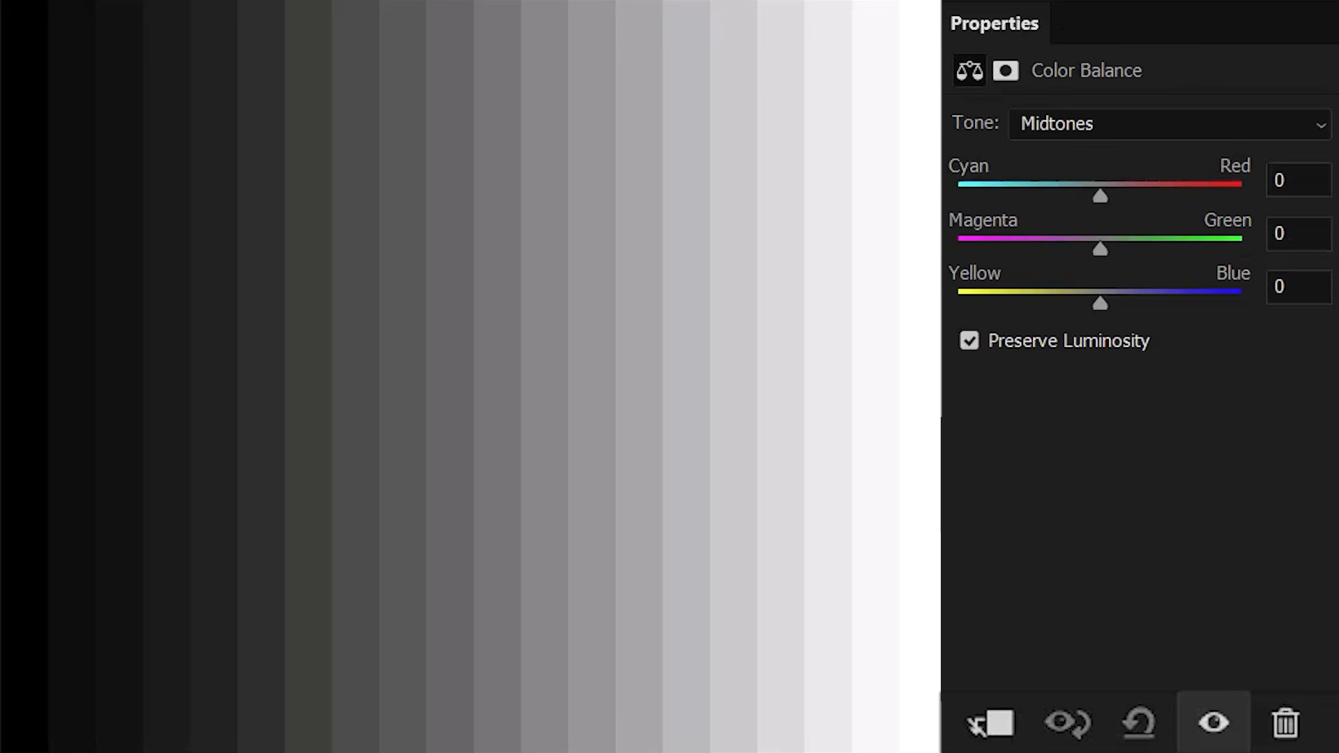
On the gray gradient, try mixing full red with full yellow in the midtones, then green +100 with cyan -100.
drag(1100, 197, 1250, 209)
drag(1099, 307, 954, 300)
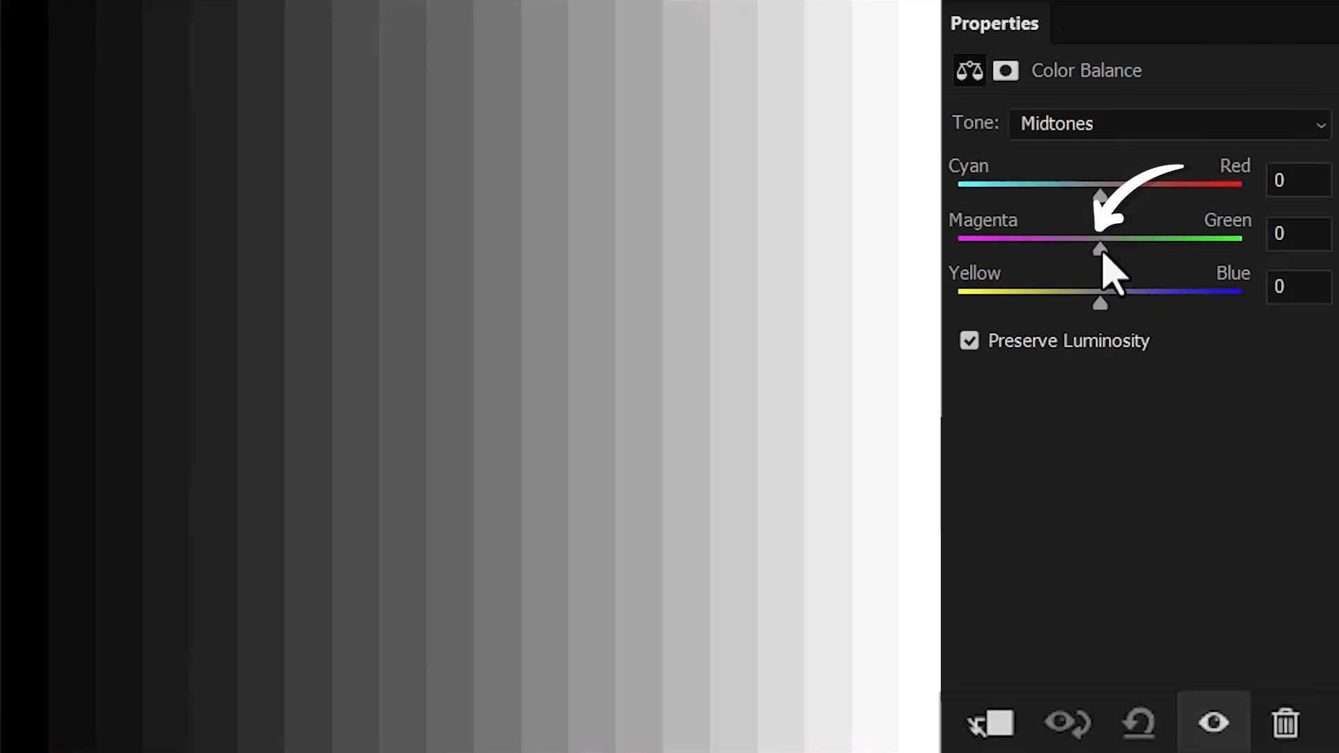
drag(1101, 251, 1245, 258)
drag(1101, 197, 957, 199)
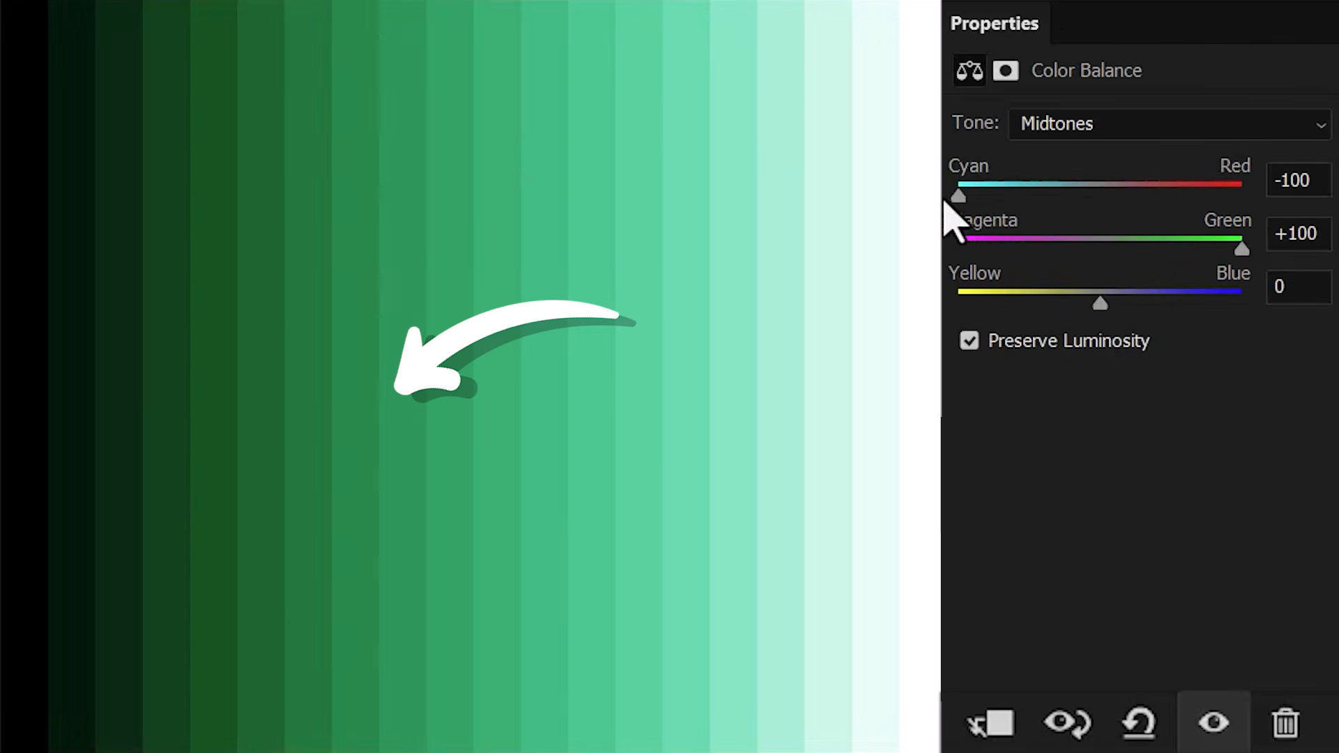
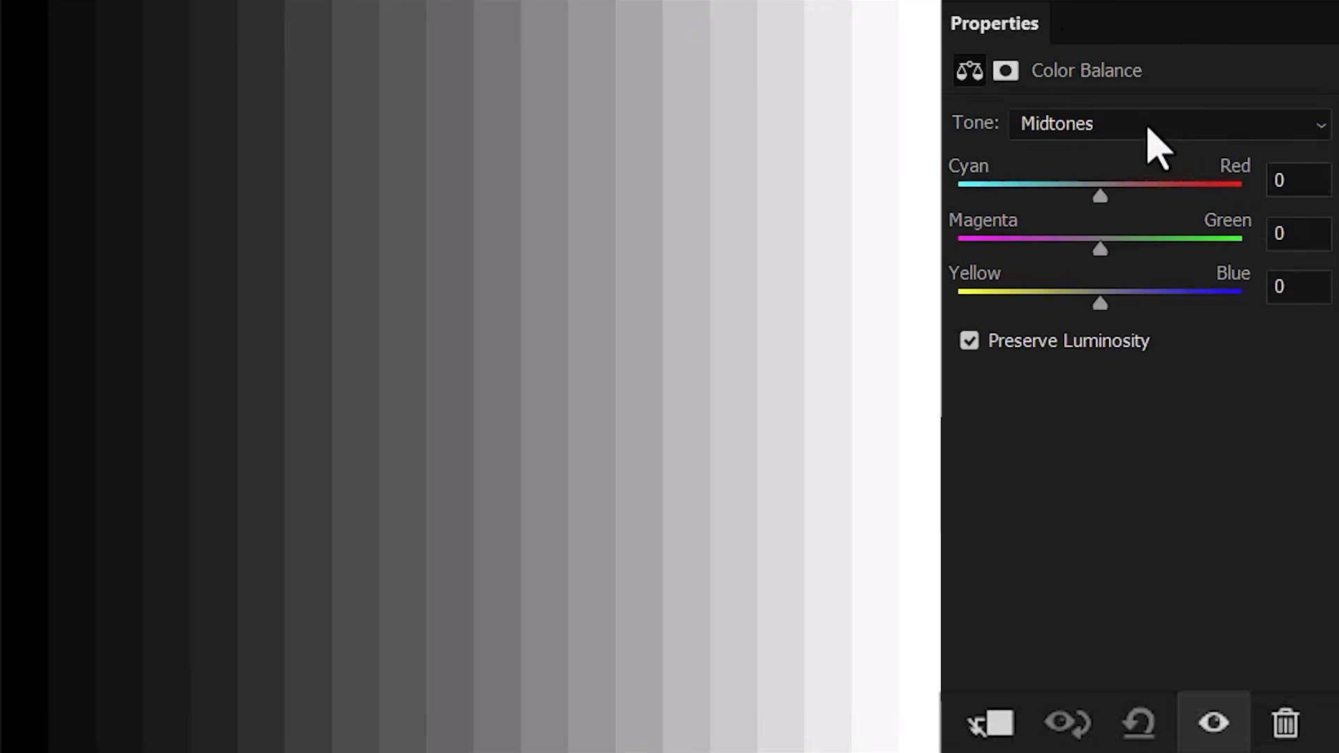
Switch the tonal range to Highlights and shift it fully toward green on the gray gradient.
click(1149, 127)
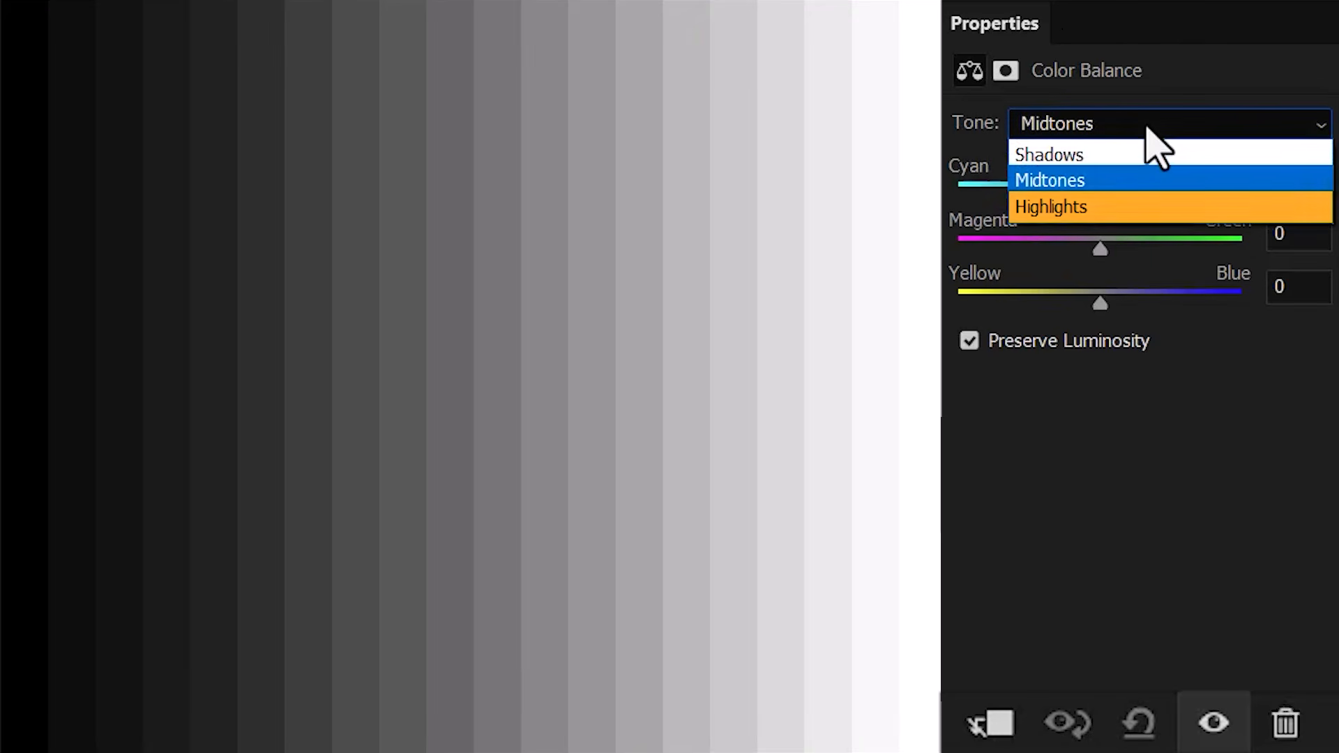
click(1155, 209)
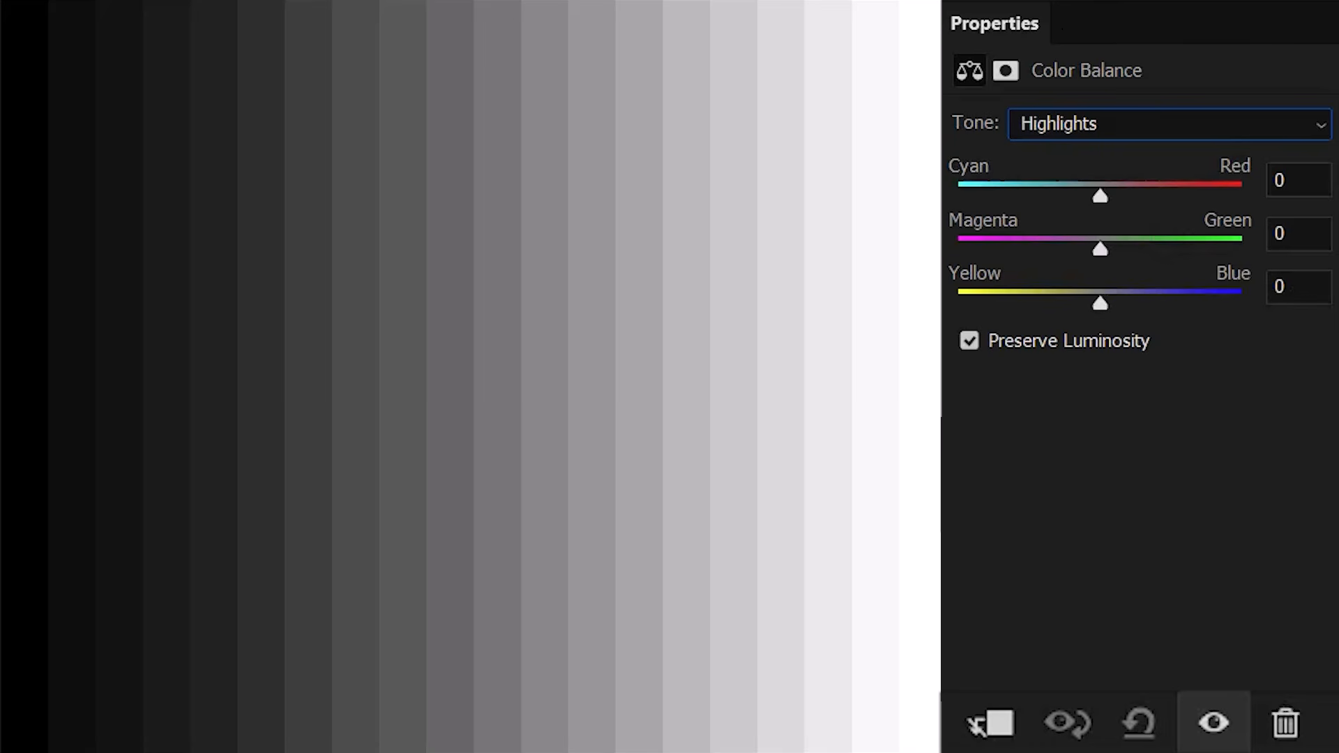
drag(1101, 249, 1252, 253)
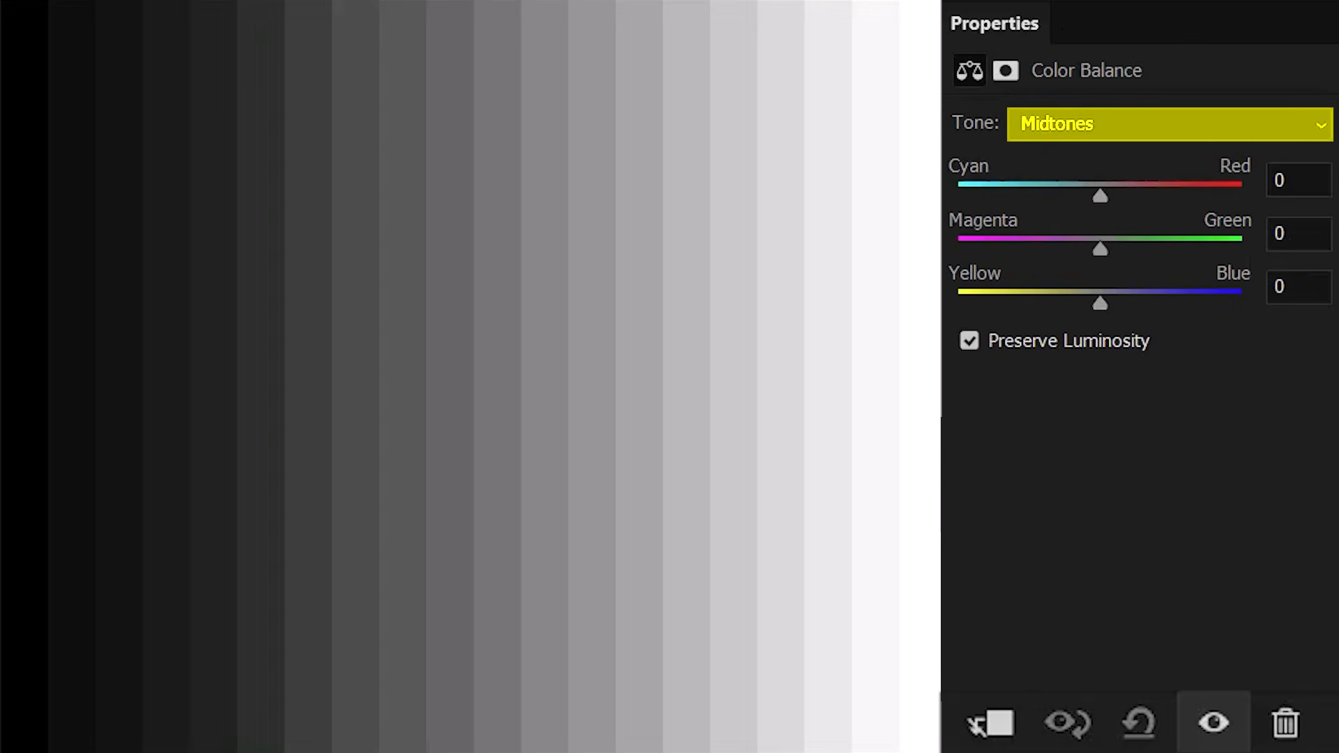
Select Midtones as the tonal range and shift it fully toward green on the gray gradient.
click(1141, 123)
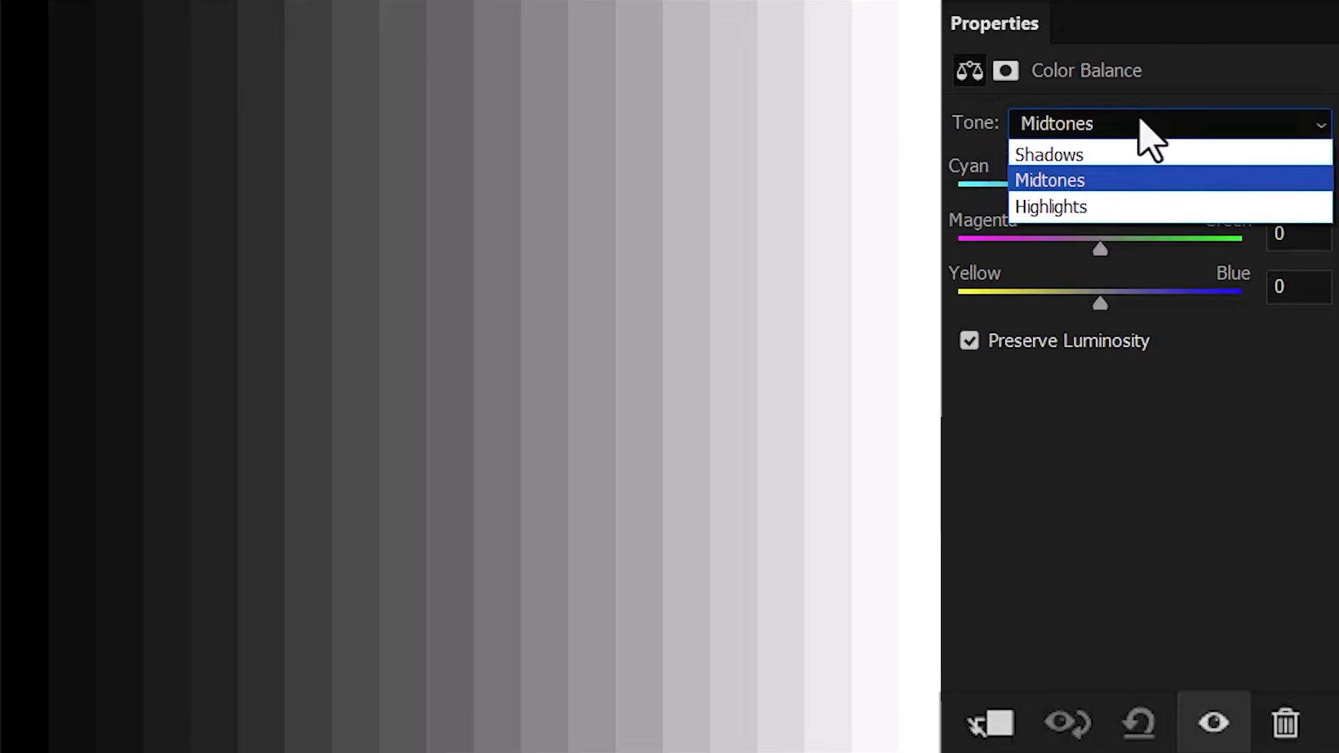
click(1135, 180)
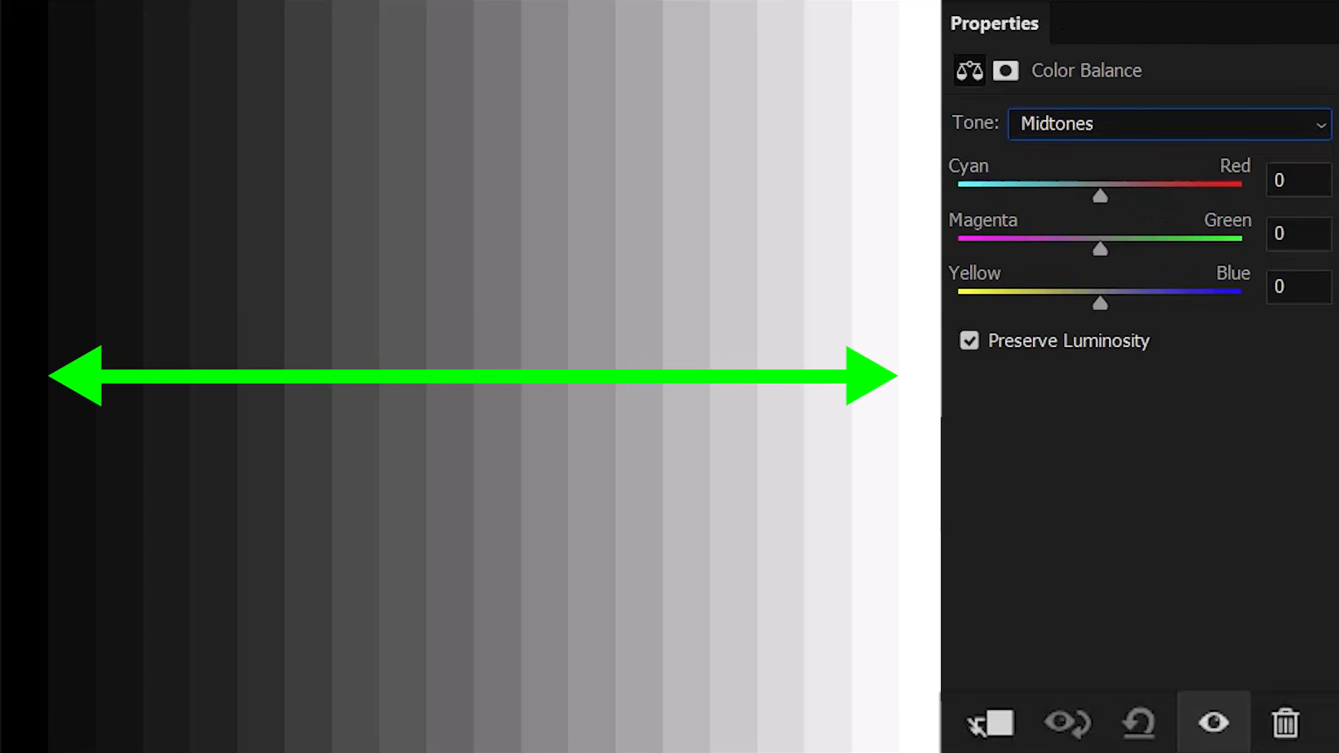
drag(1101, 249, 1246, 248)
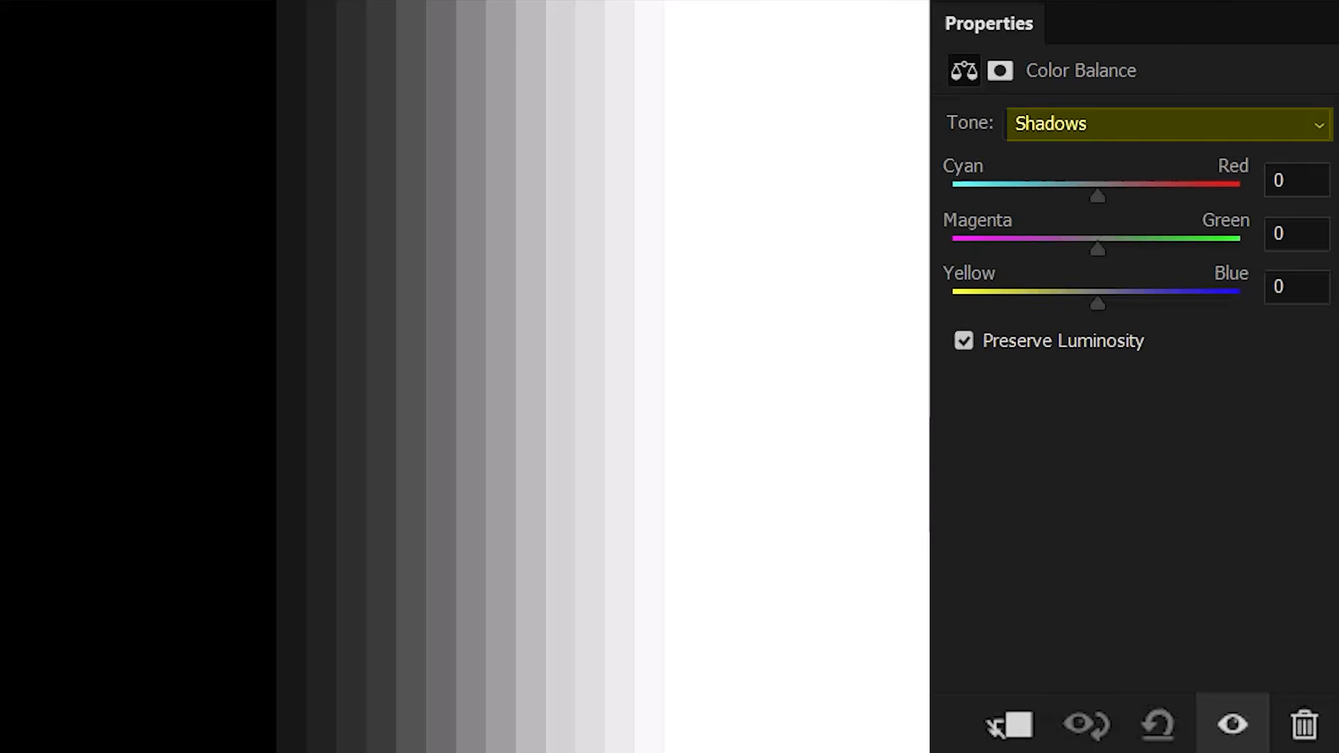
On the gradient with wide black and white ends, shift Shadows, Highlights and Midtones fully toward green, one tonal range at a time.
drag(1098, 249, 1246, 258)
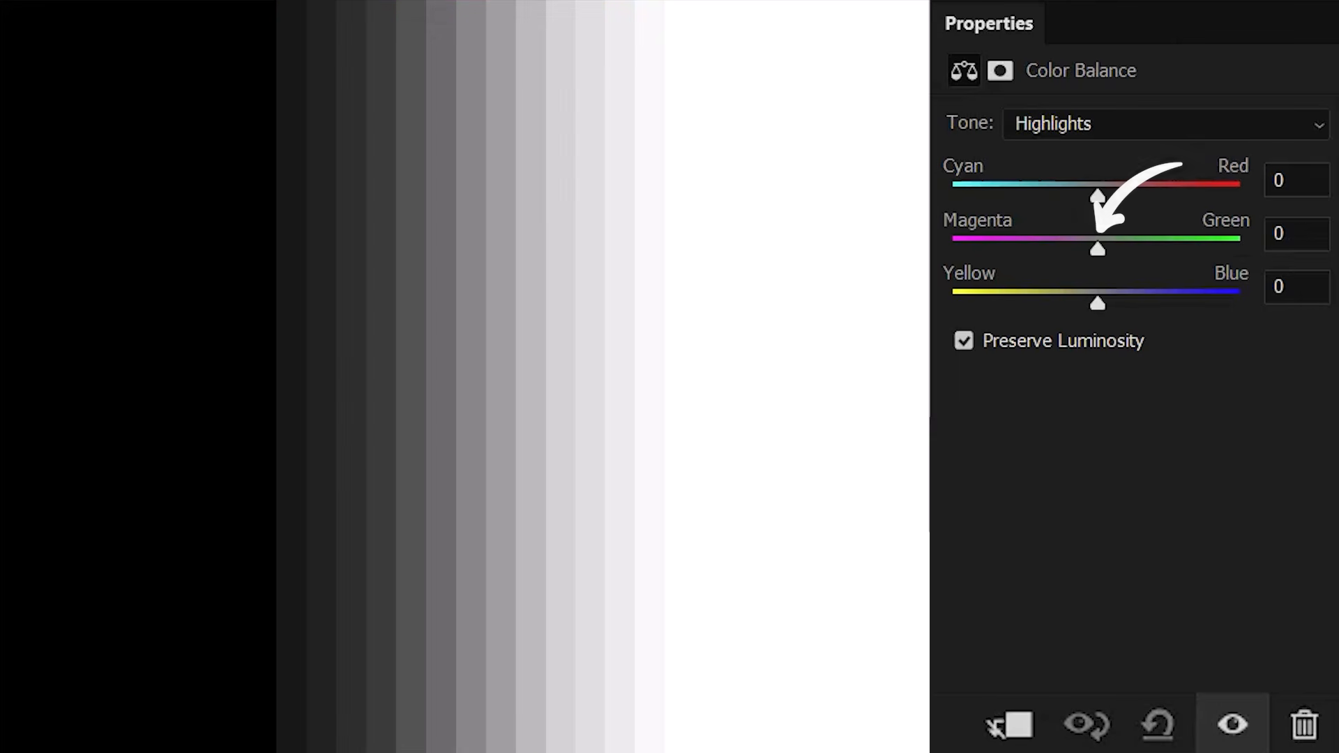
drag(1101, 247, 1304, 276)
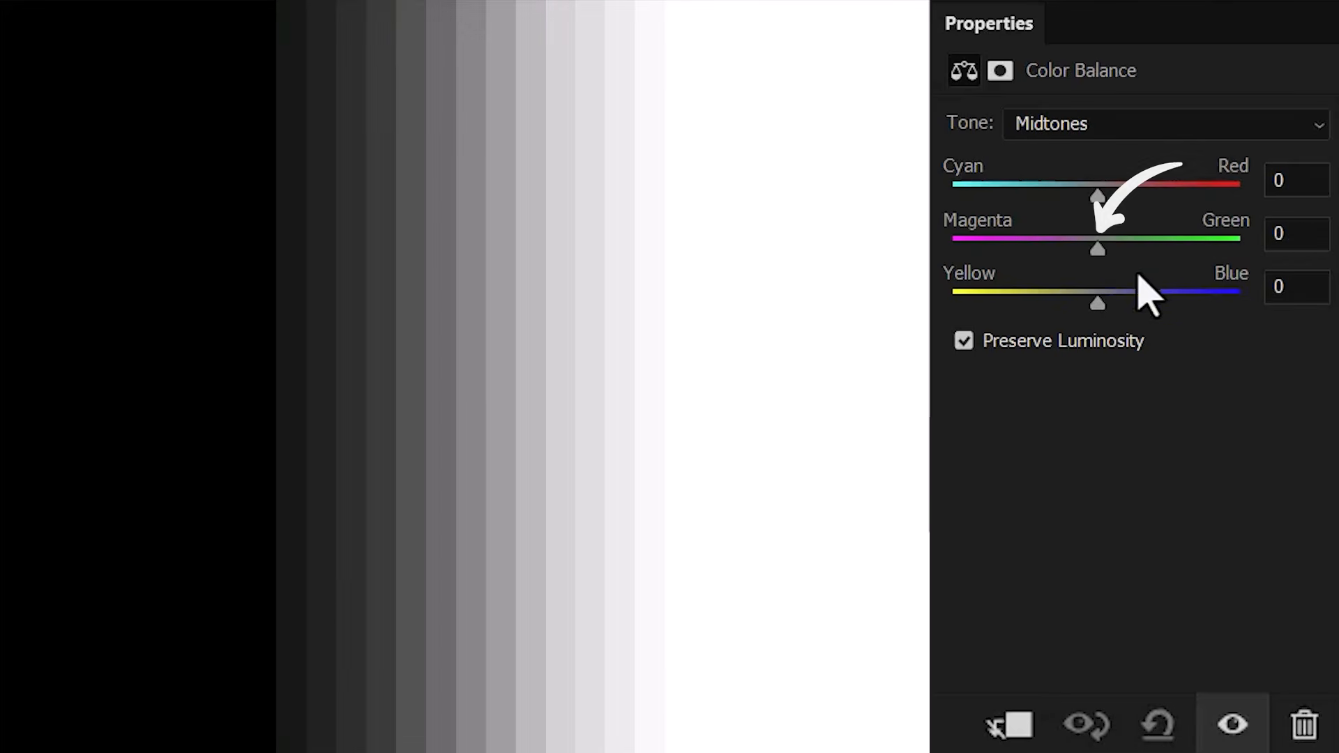
drag(1113, 251, 1249, 254)
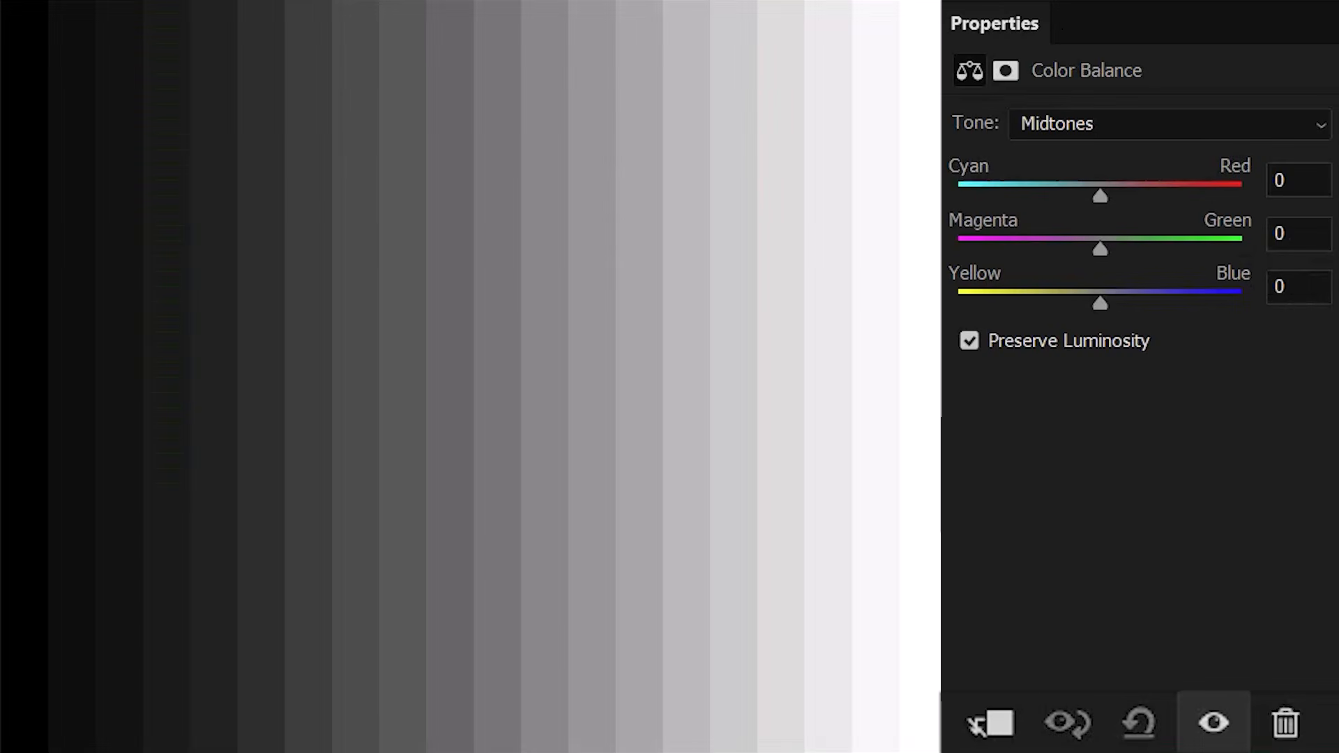
Set the Shadows' Magenta–Green balance to +100, and switch the tonal range to Midtones.
click(1139, 130)
click(1112, 152)
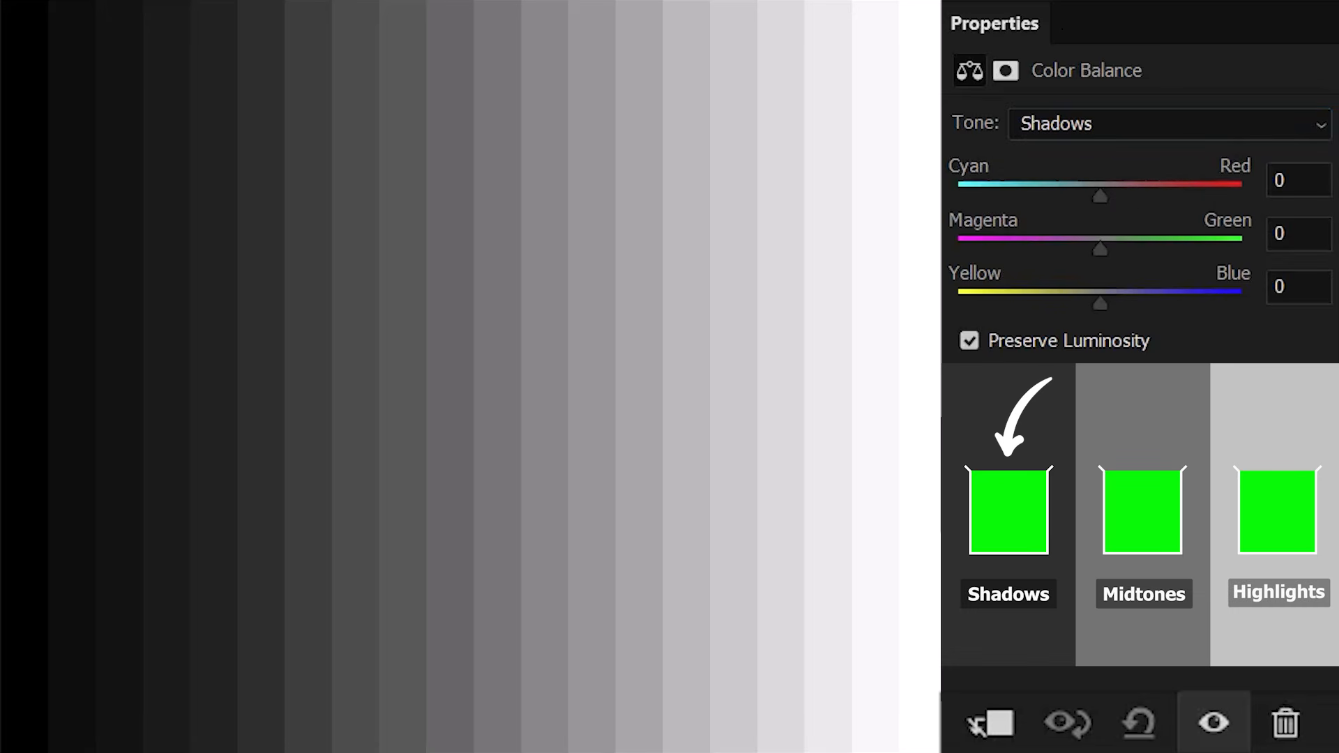
drag(1102, 249, 1242, 250)
click(1131, 124)
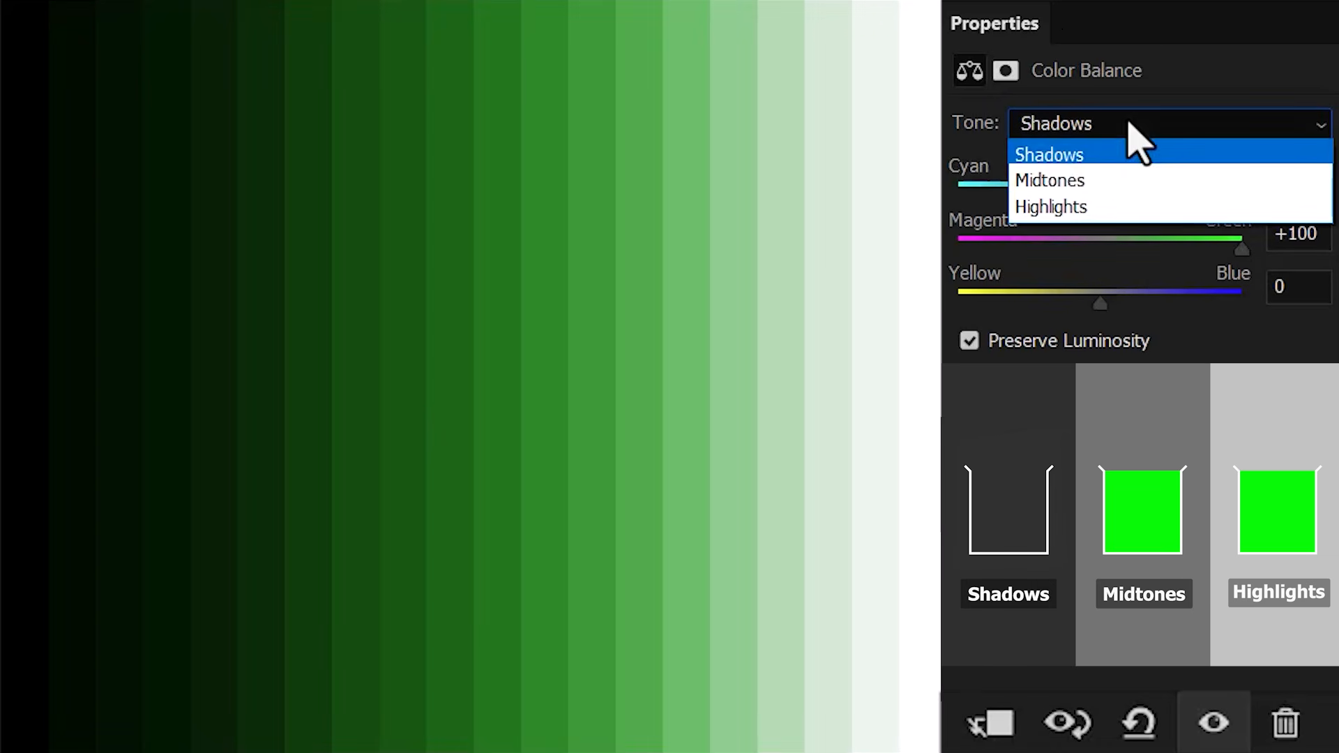
click(1131, 183)
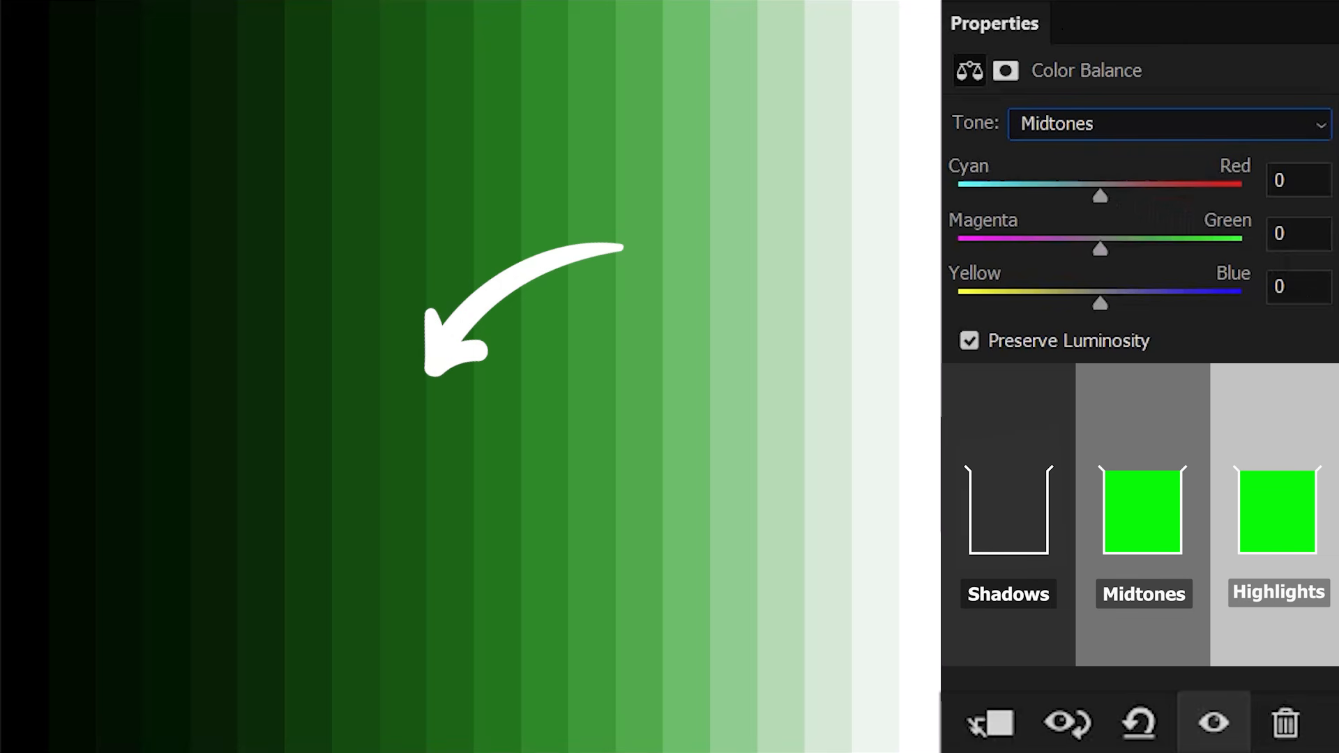
Set the Magenta–Green balance of the Midtones to +100, and shift the Highlights fully toward green on the stepped gradient.
drag(1102, 249, 1246, 251)
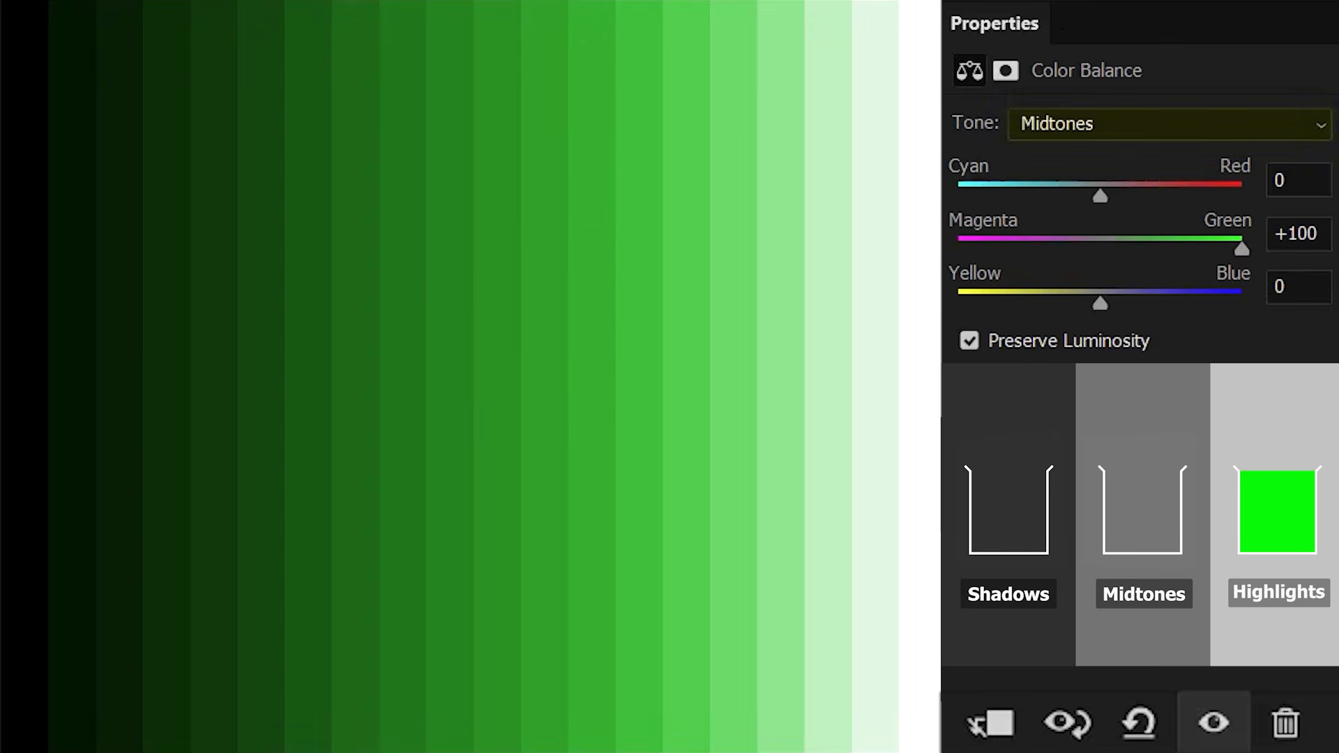
click(1122, 129)
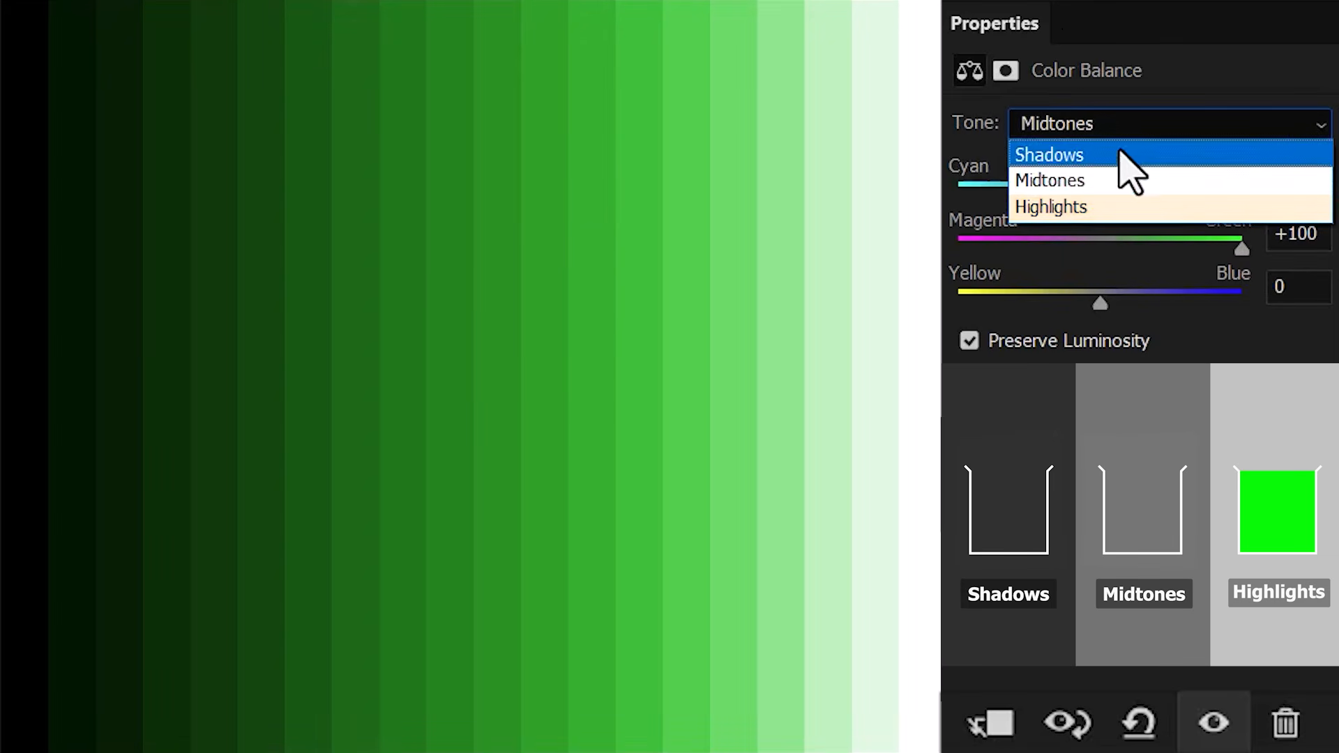
click(1120, 208)
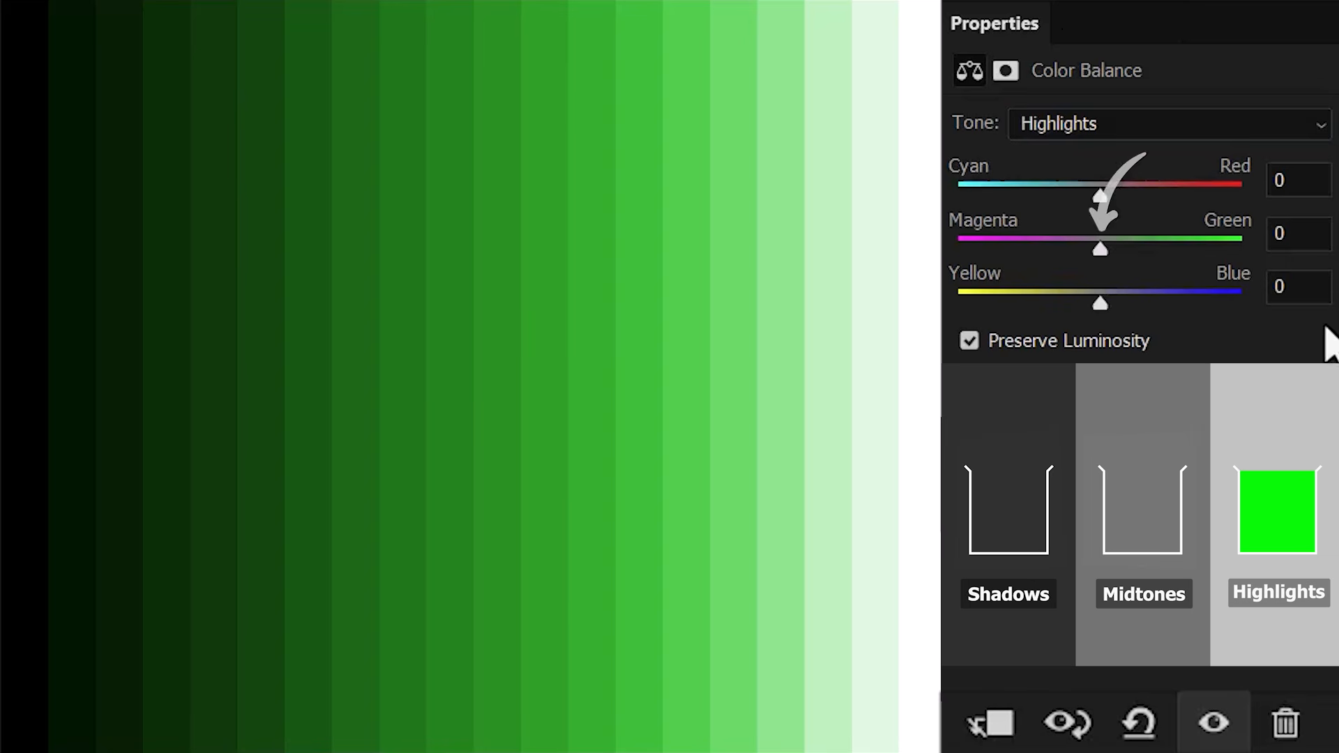
drag(1100, 250, 1245, 250)
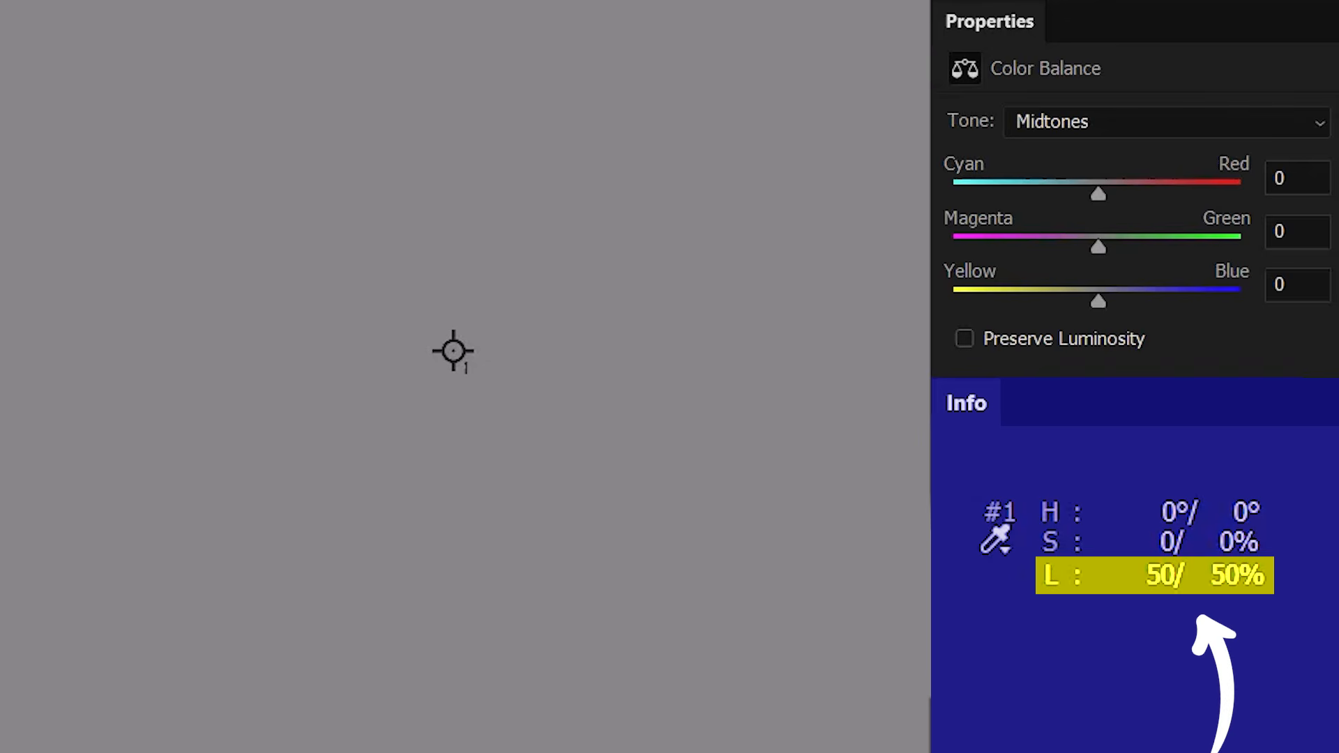
Try a Midtones Cyan–Red balance of +100 on the mid-gray fill with Preserve Luminosity off, and undo it.
drag(1099, 196, 1249, 198)
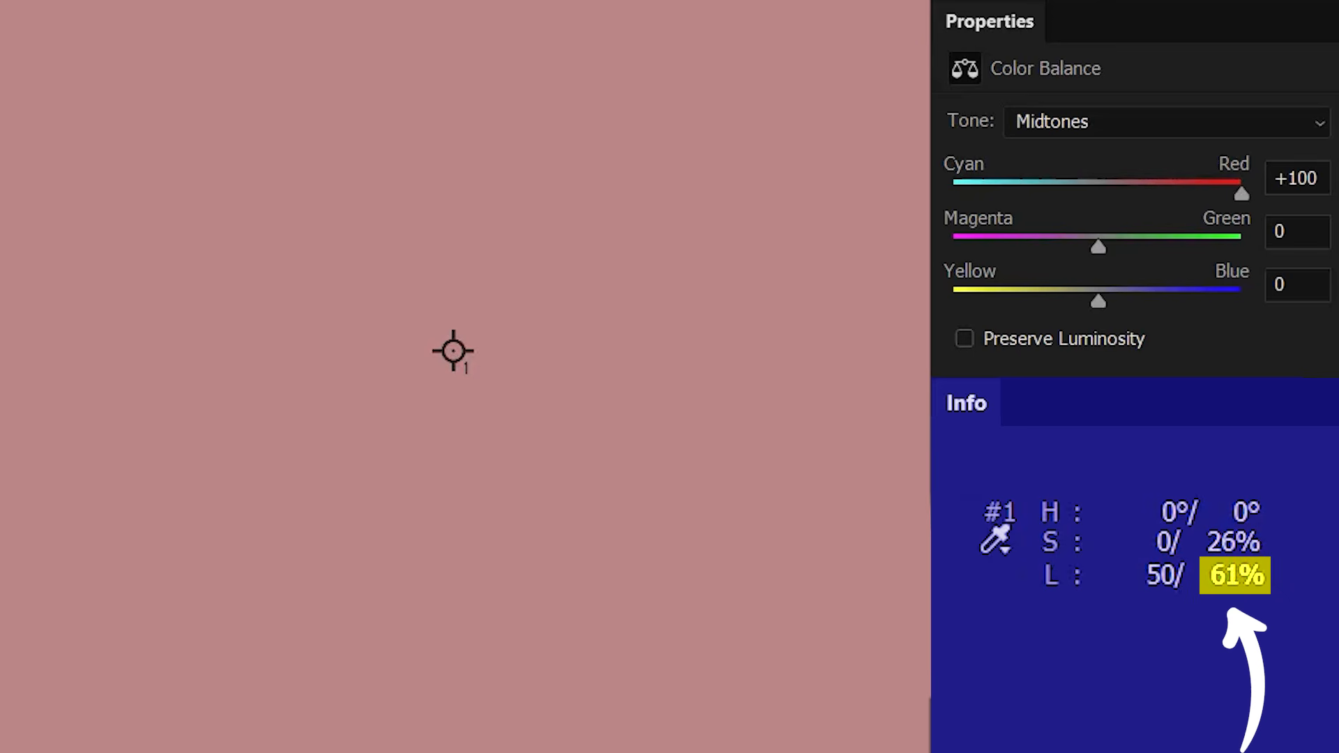
key(ctrl+z)
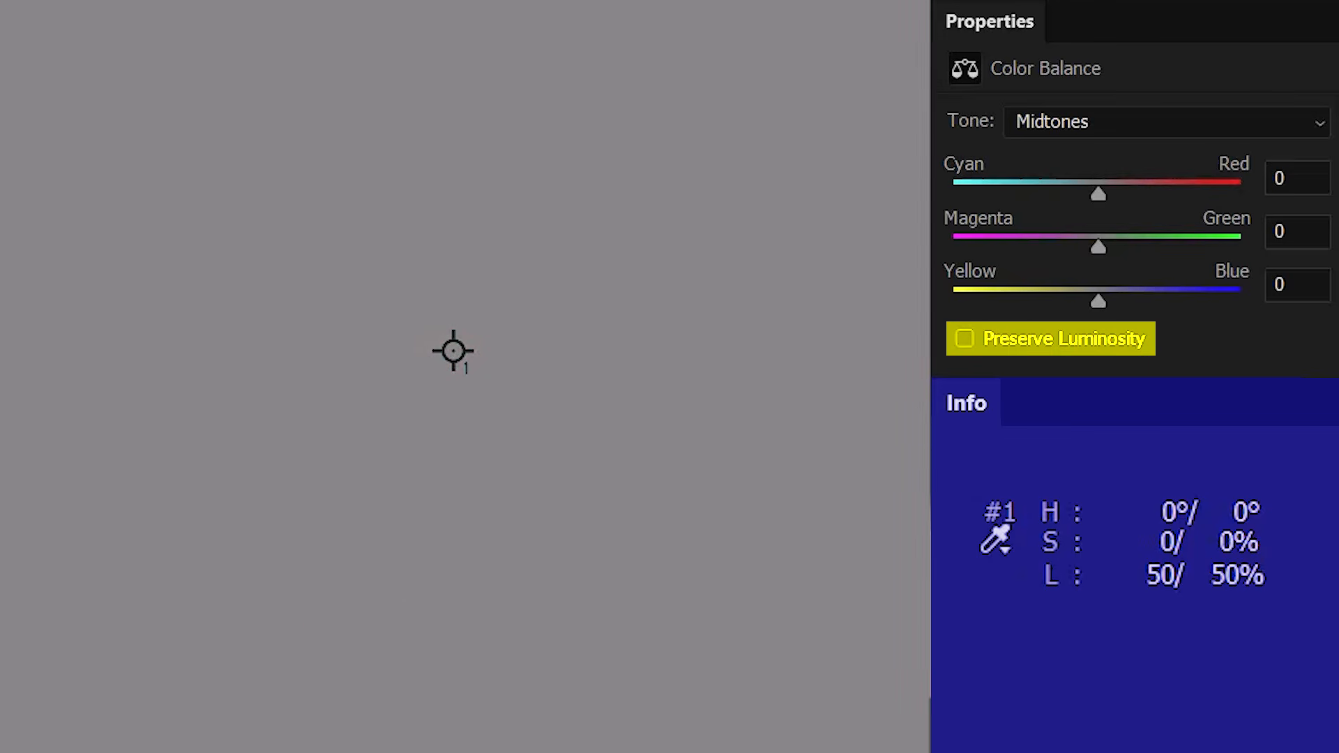
Enable Preserve Luminosity, set the Midtones' Cyan–Red balance to +100 on the mid-gray fill, and toggle Preserve Luminosity to compare.
click(965, 339)
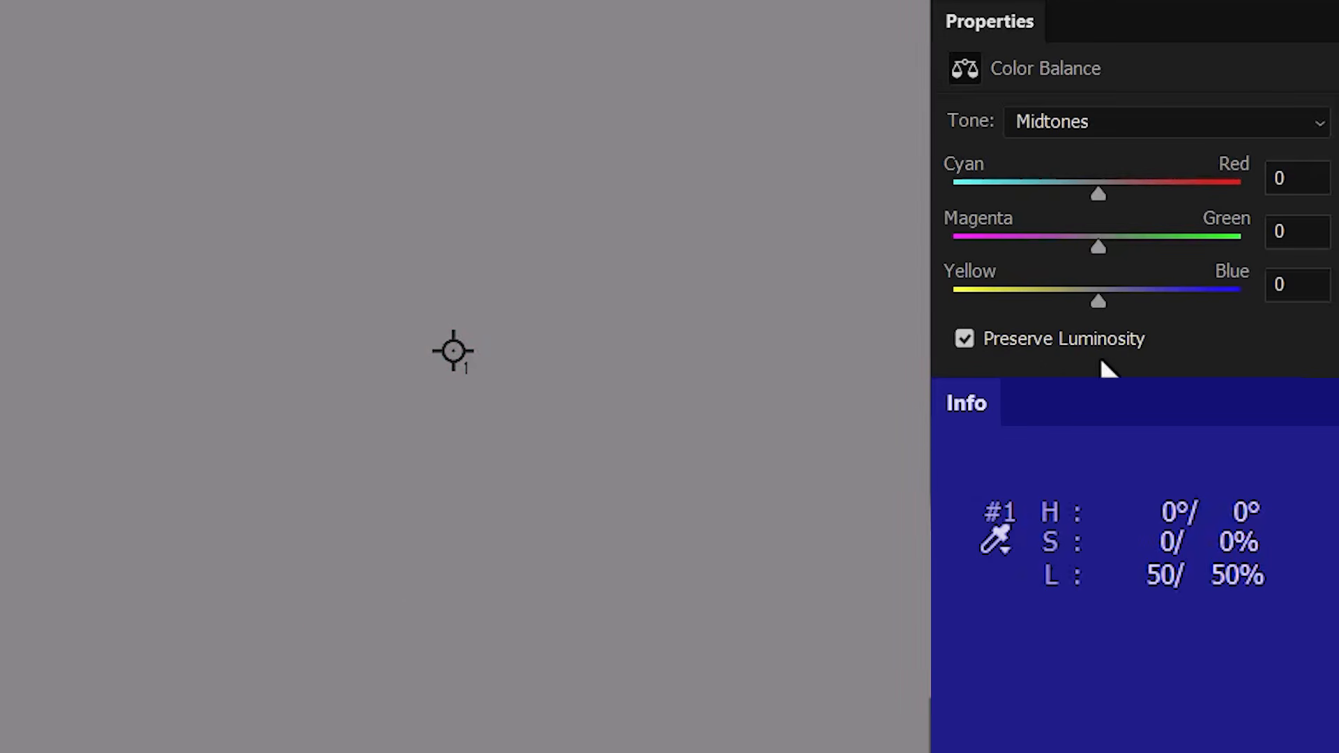
drag(1099, 194, 1243, 197)
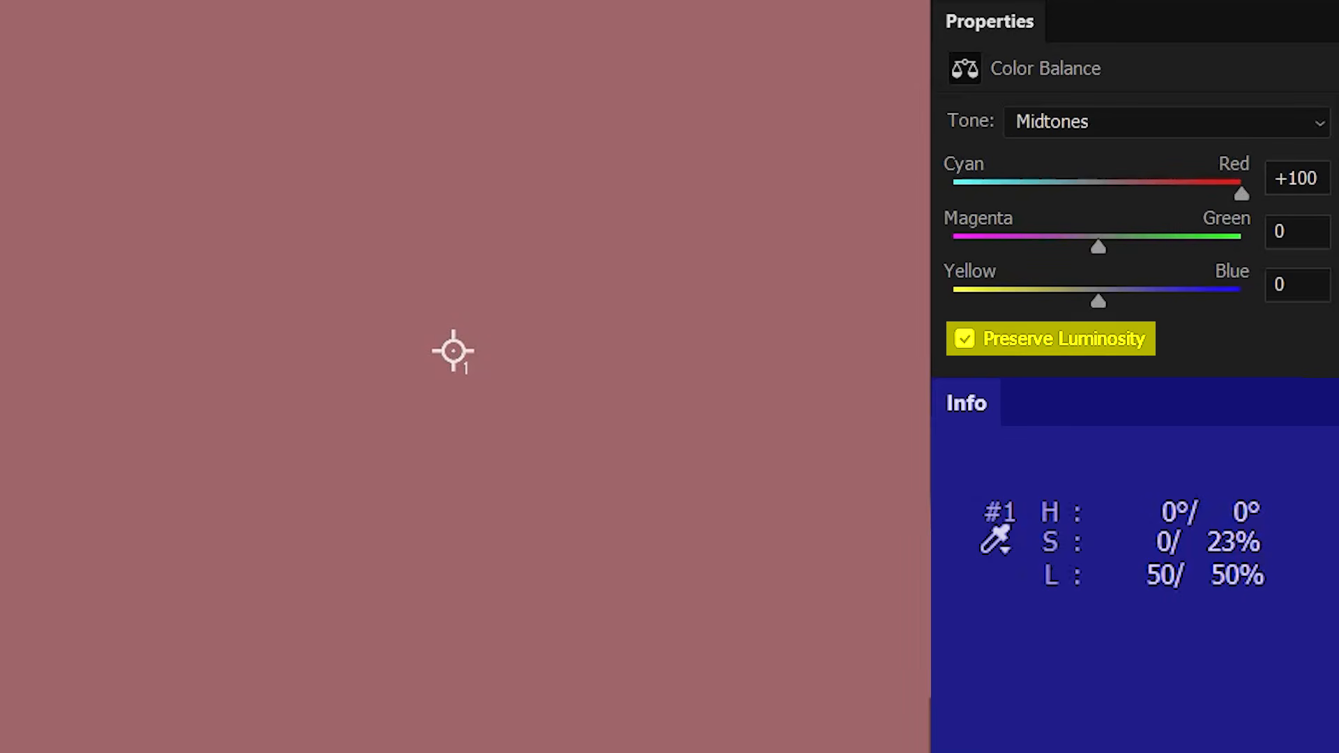
click(965, 339)
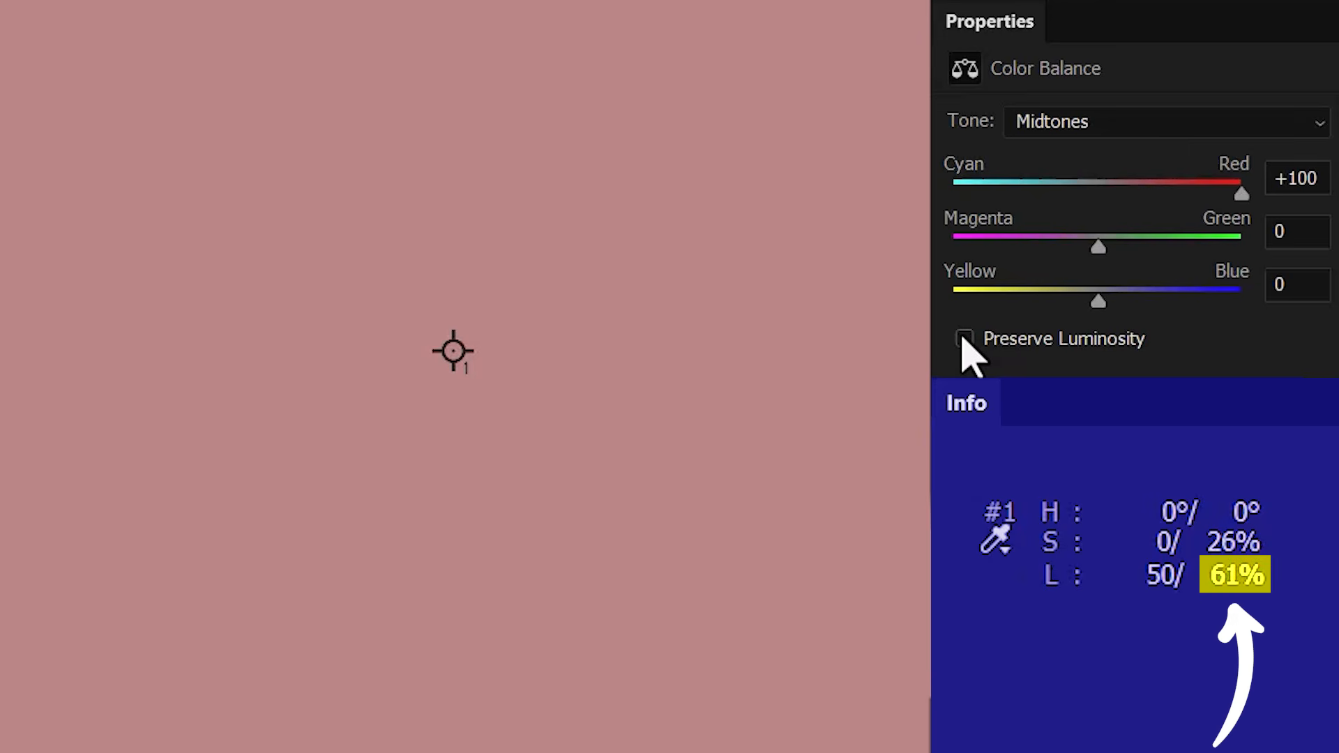
click(965, 339)
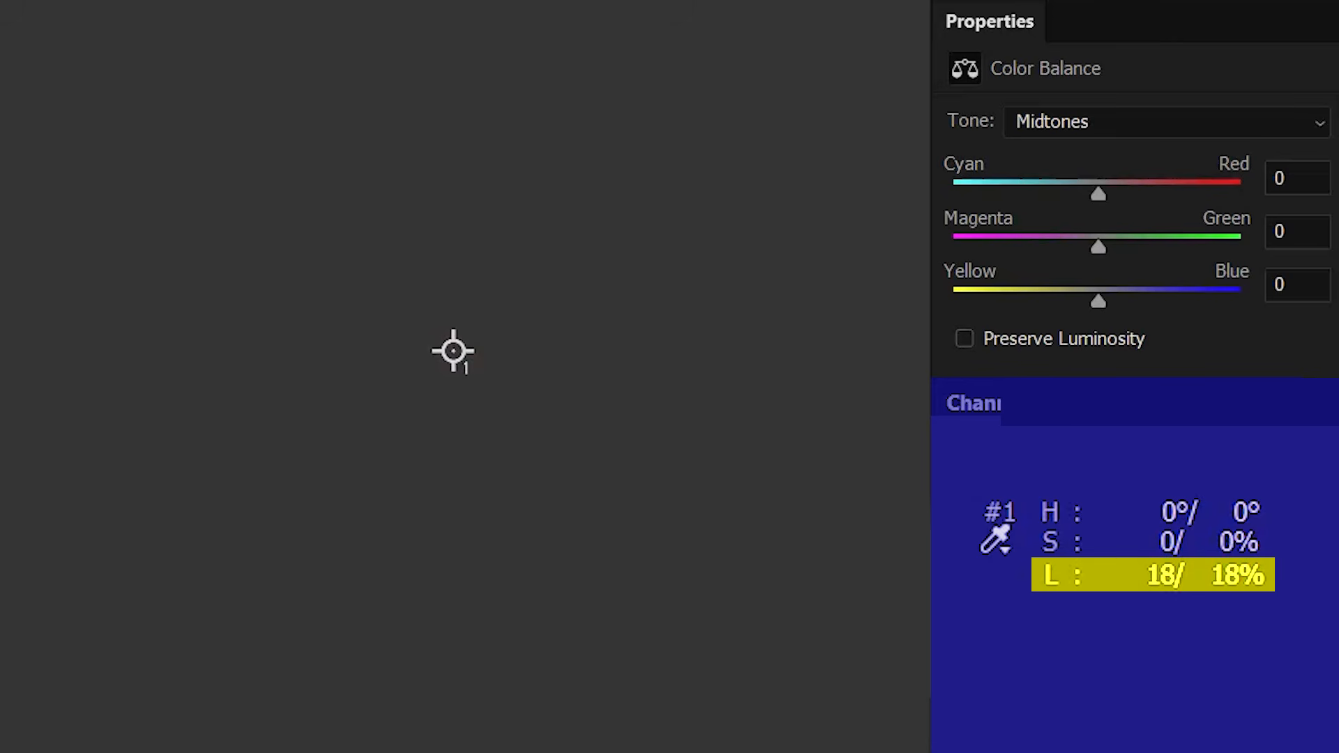
On the dark gray fill, set the Shadows' Cyan–Red balance to +100 and enable Preserve Luminosity.
click(1126, 123)
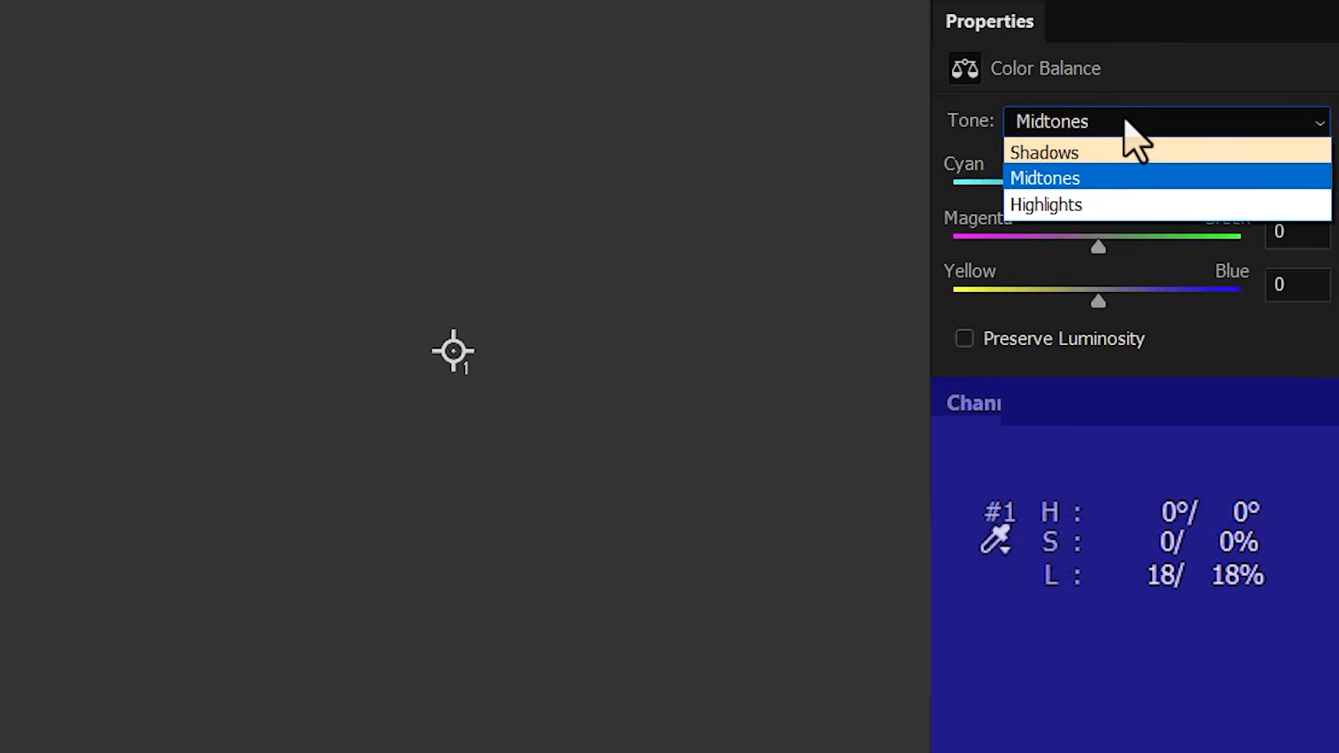
click(1123, 154)
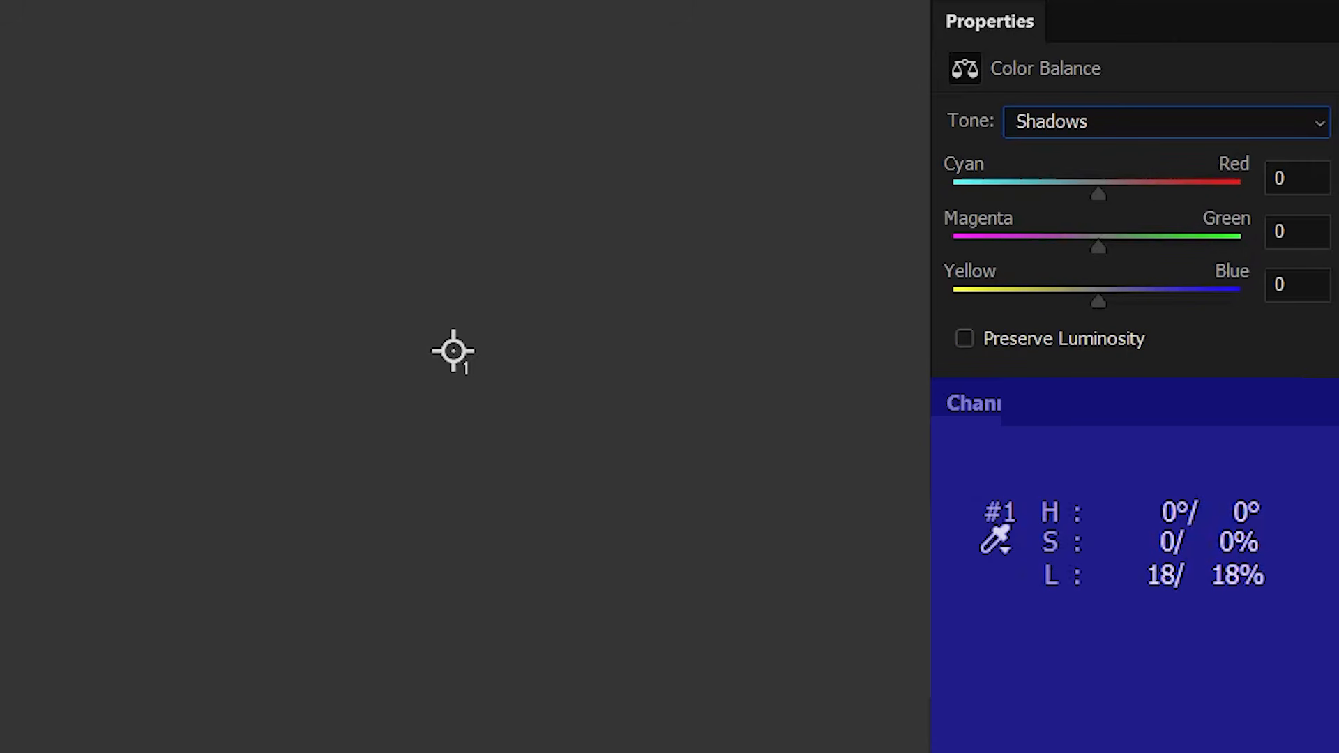
drag(1100, 197, 1252, 202)
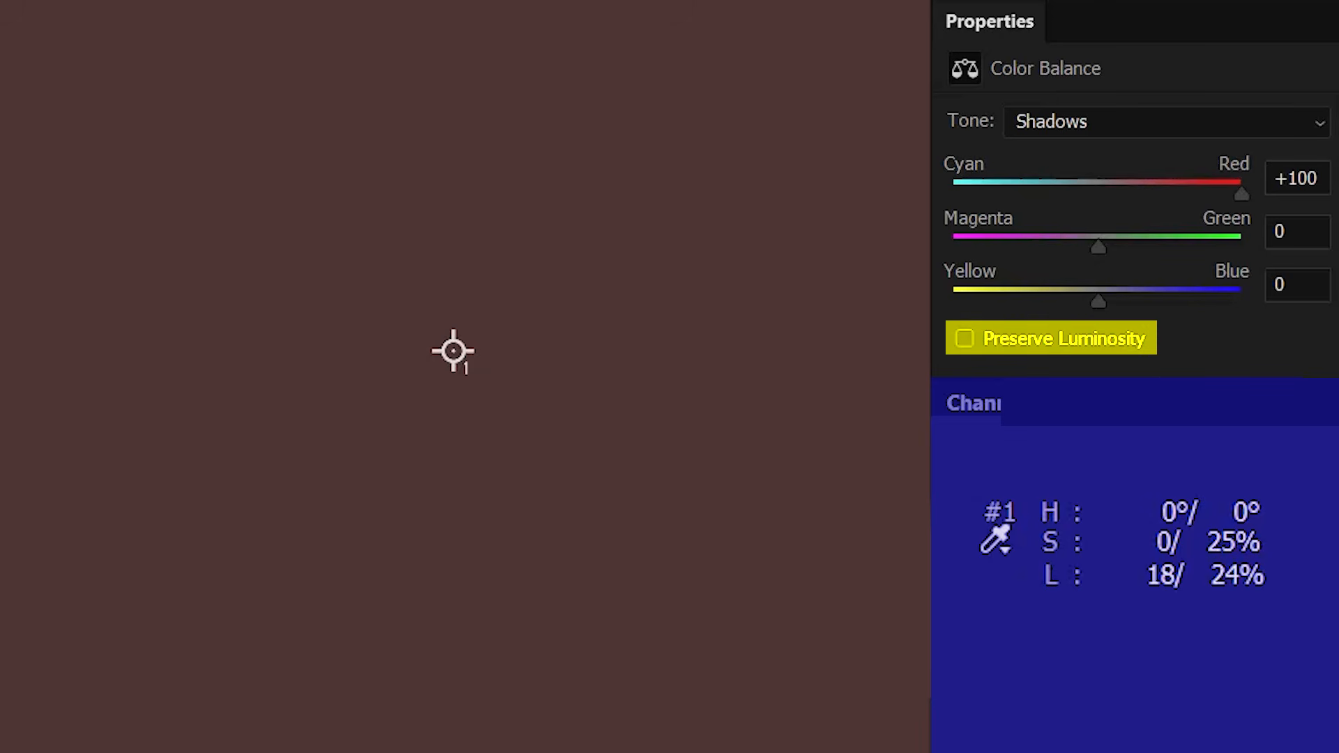
click(964, 339)
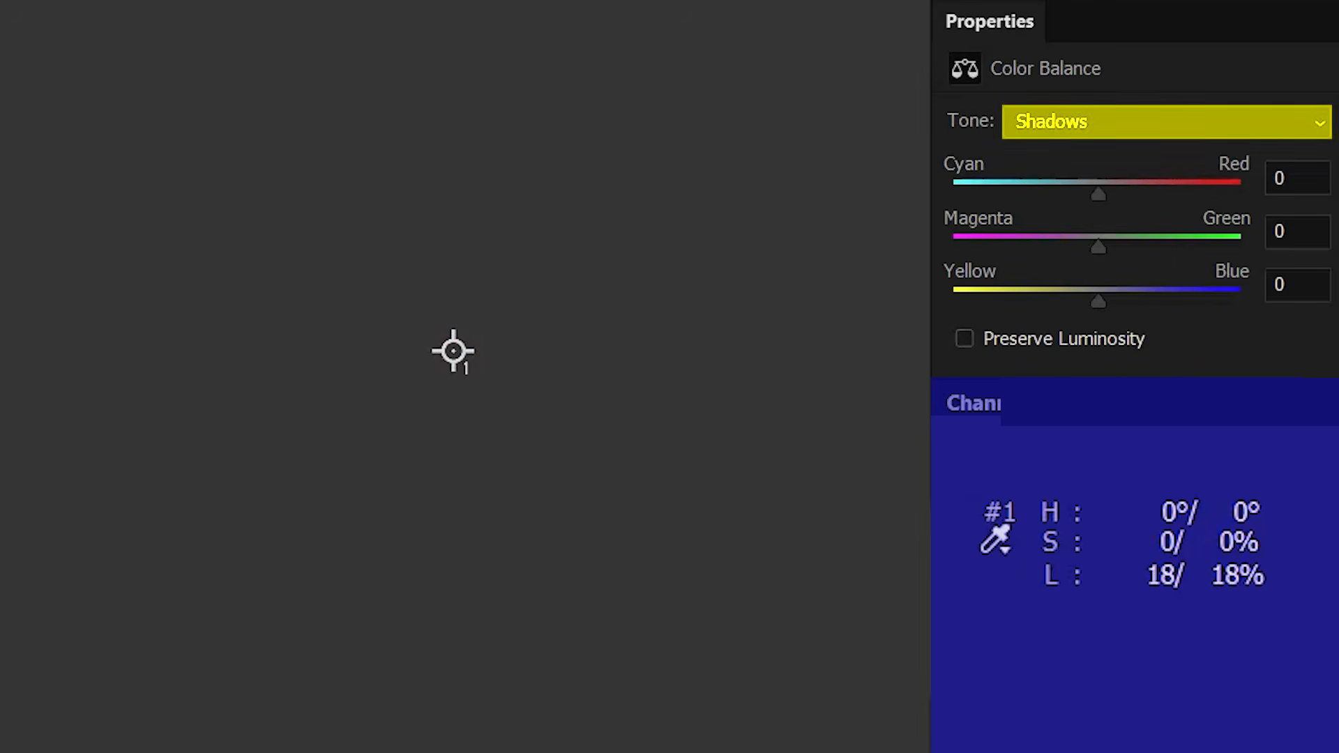
Set the Shadows' Cyan–Red balance to -100 on the dark gray fill, and toggle Preserve Luminosity on and off to compare.
drag(1114, 203, 951, 209)
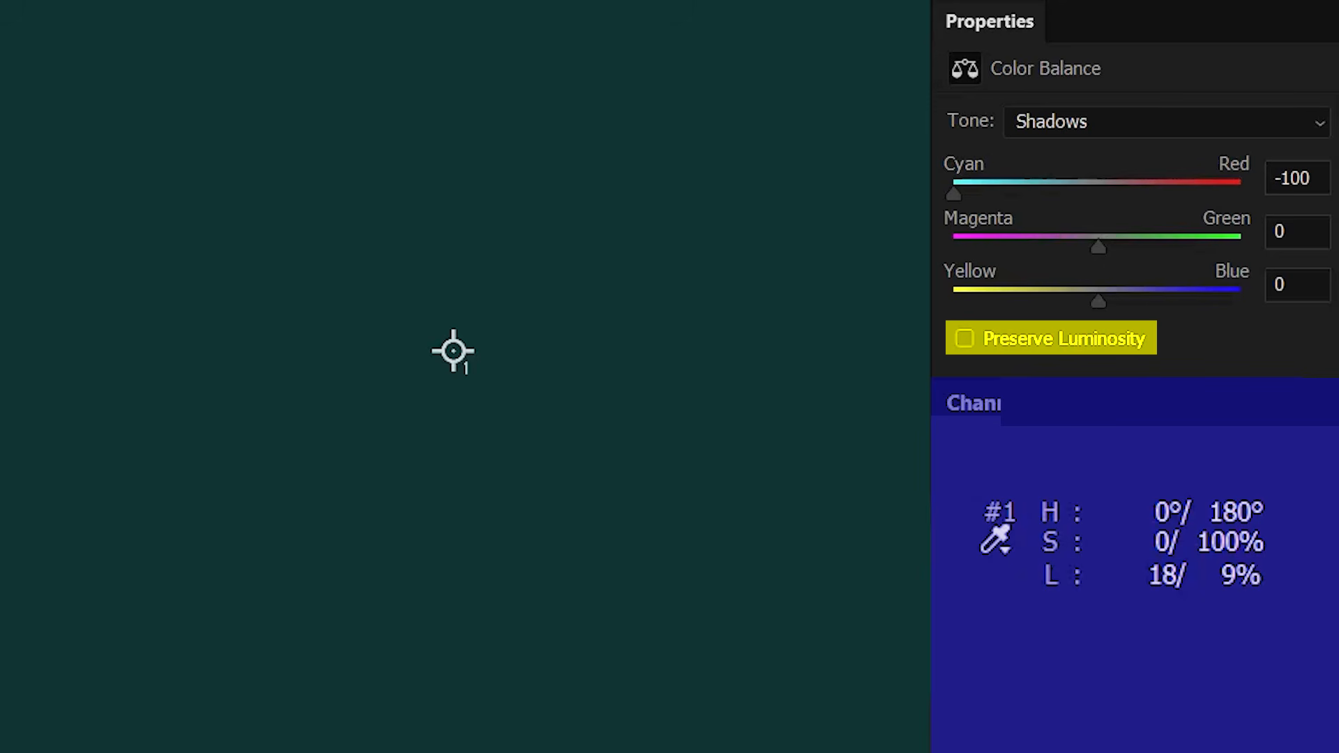
click(965, 339)
click(965, 338)
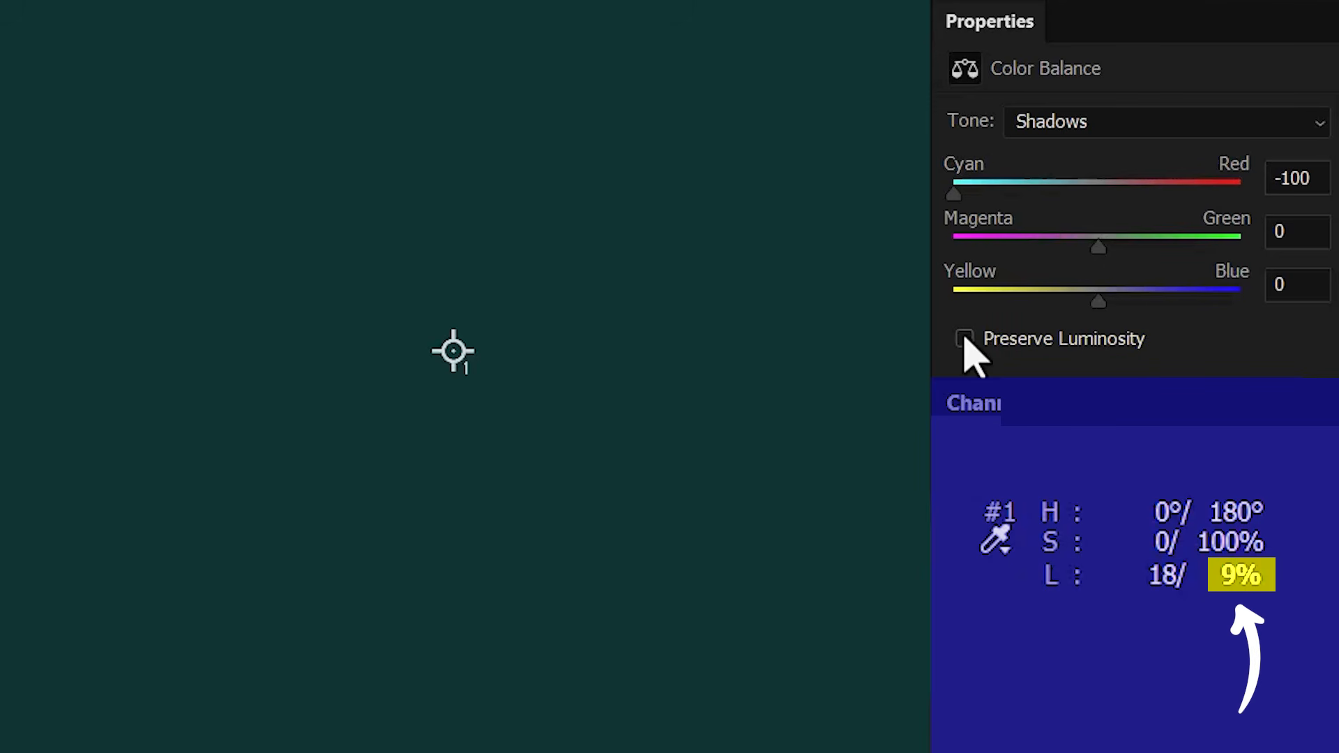
click(965, 339)
click(964, 339)
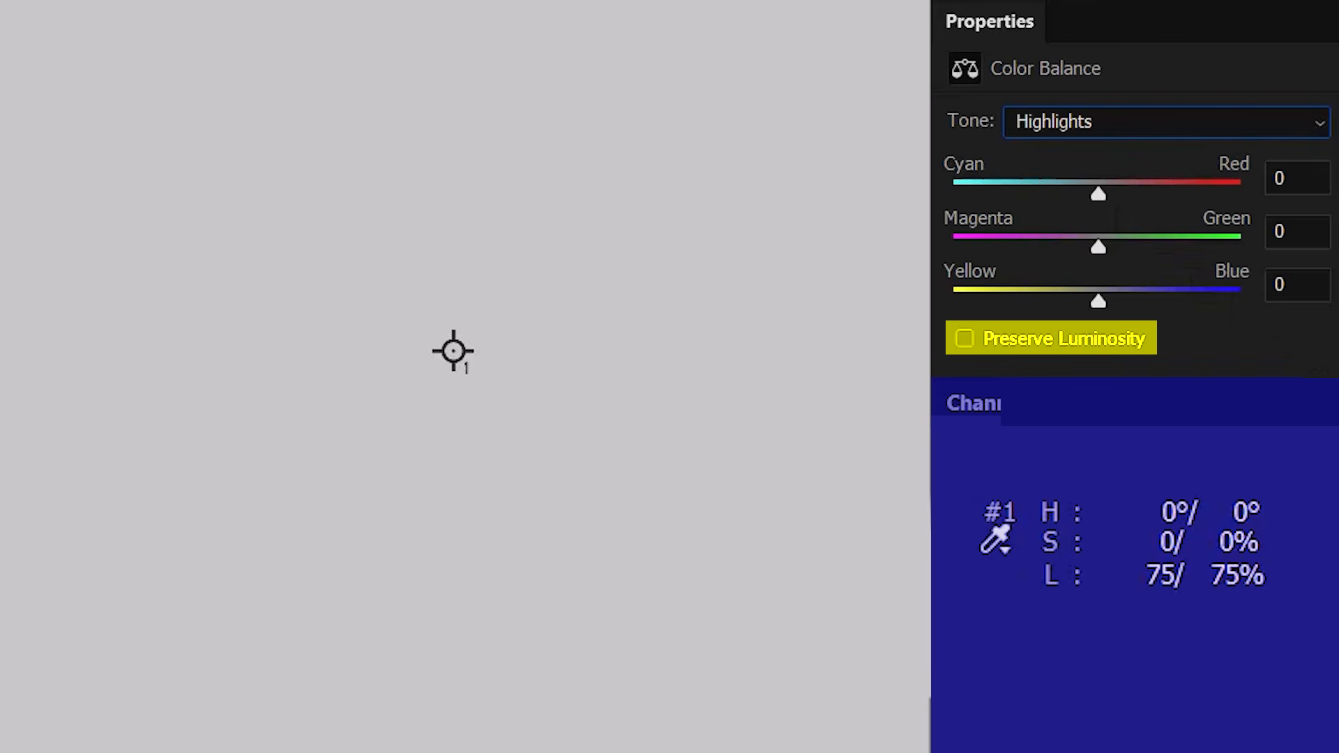
On the light gray fill, set the Highlights' Magenta–Green balance to +100 and then -100, toggling Preserve Luminosity at each setting.
drag(1099, 248, 1241, 246)
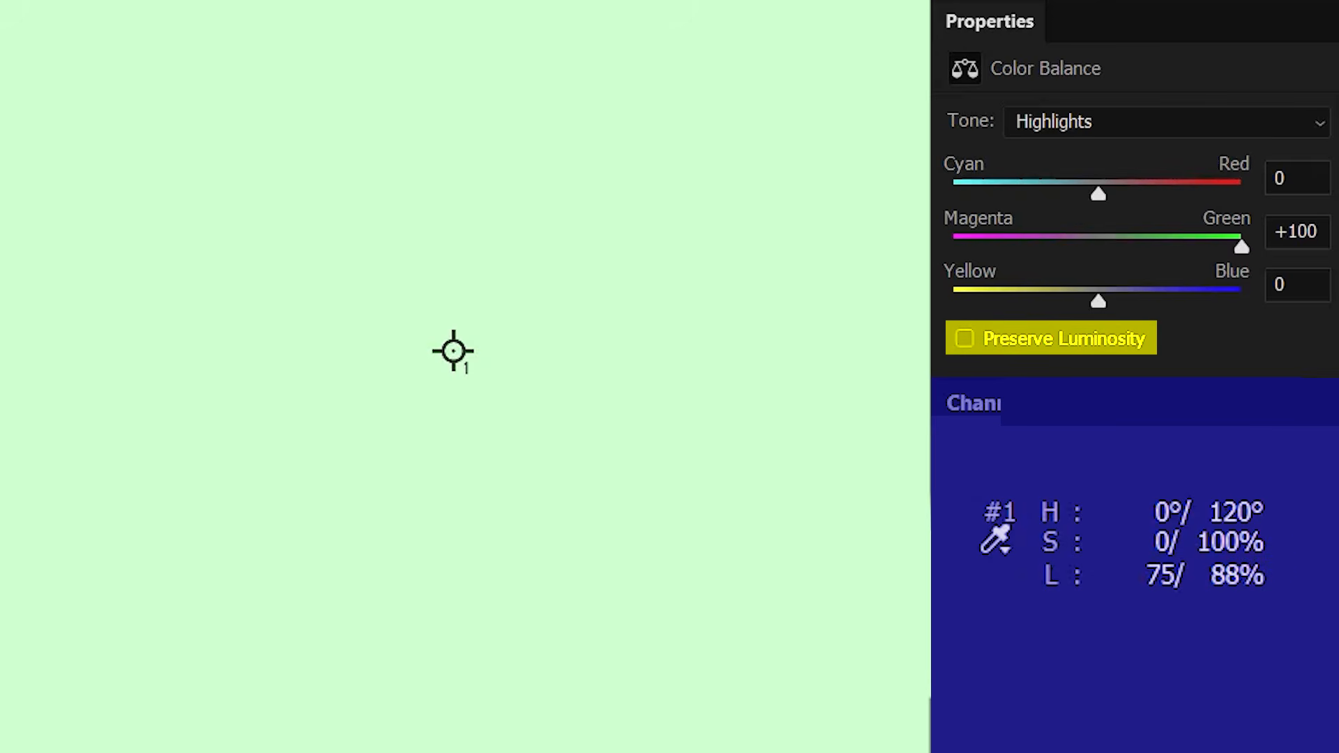
click(965, 339)
click(965, 340)
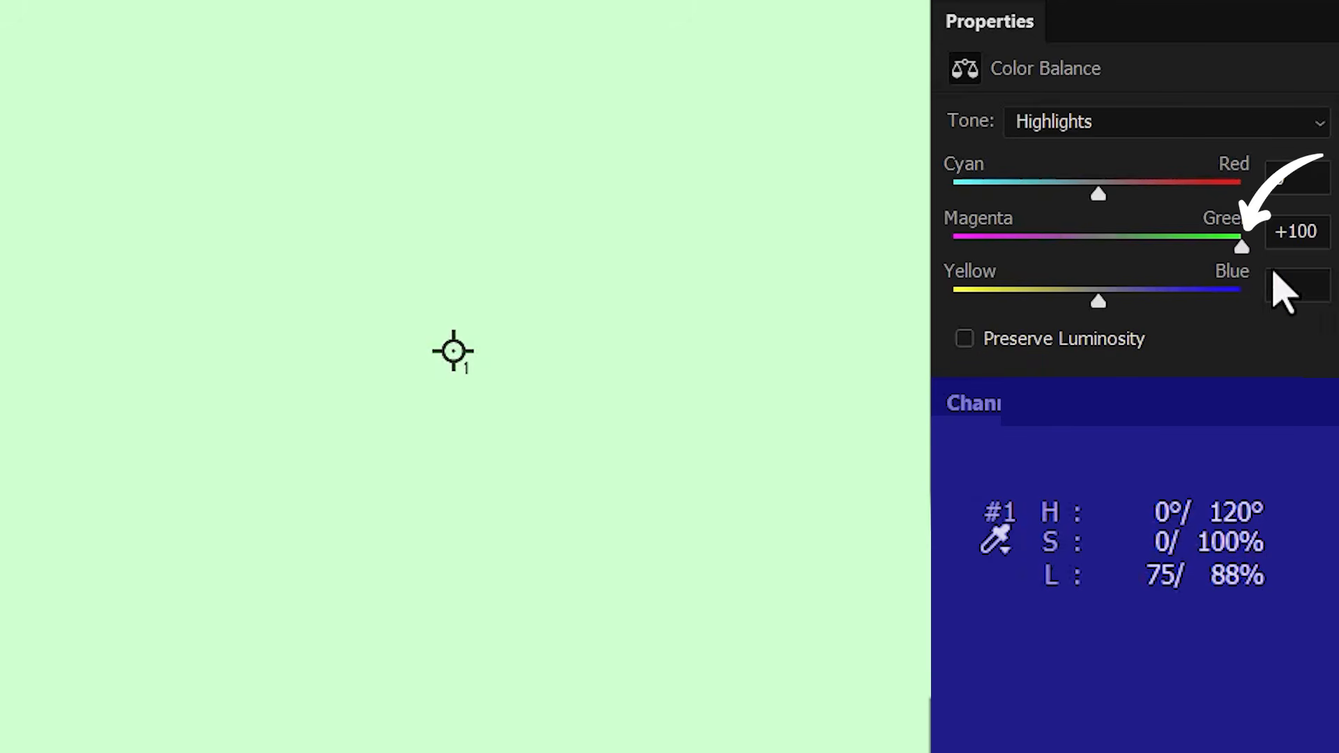
drag(1241, 247, 954, 247)
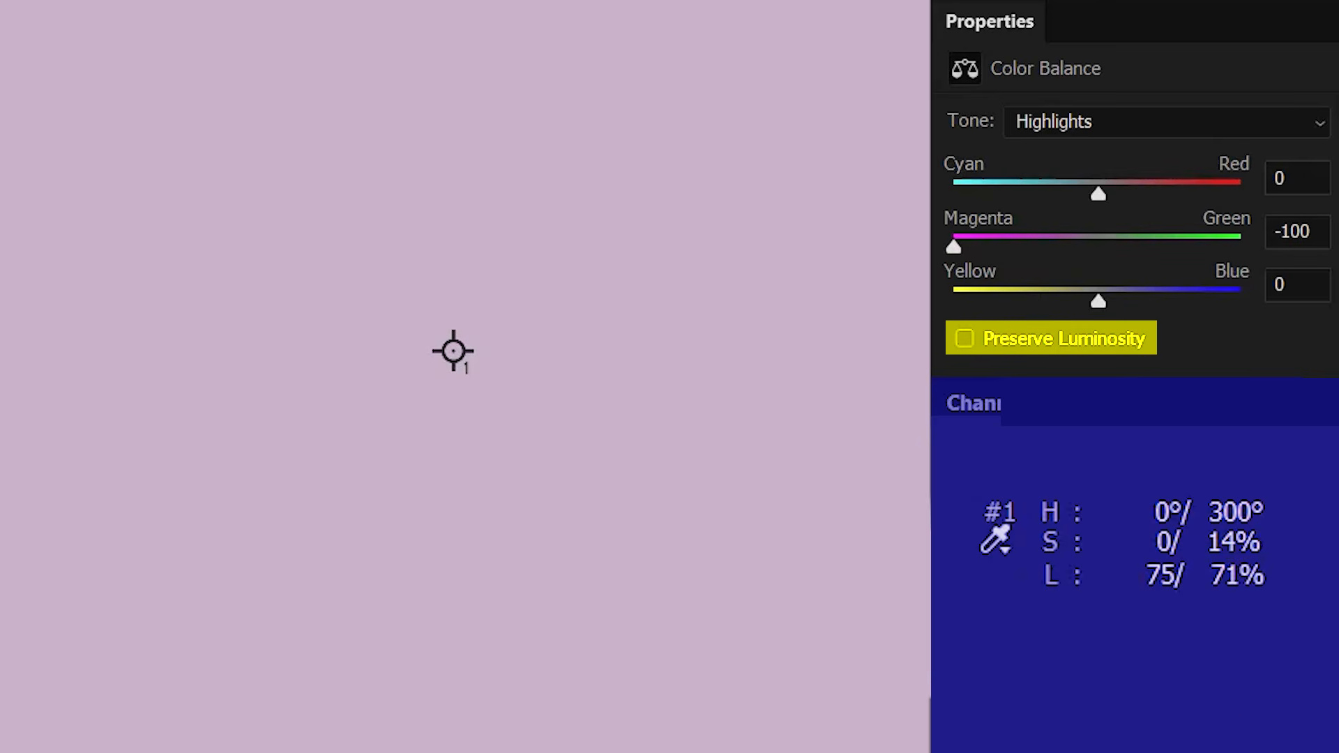
click(965, 338)
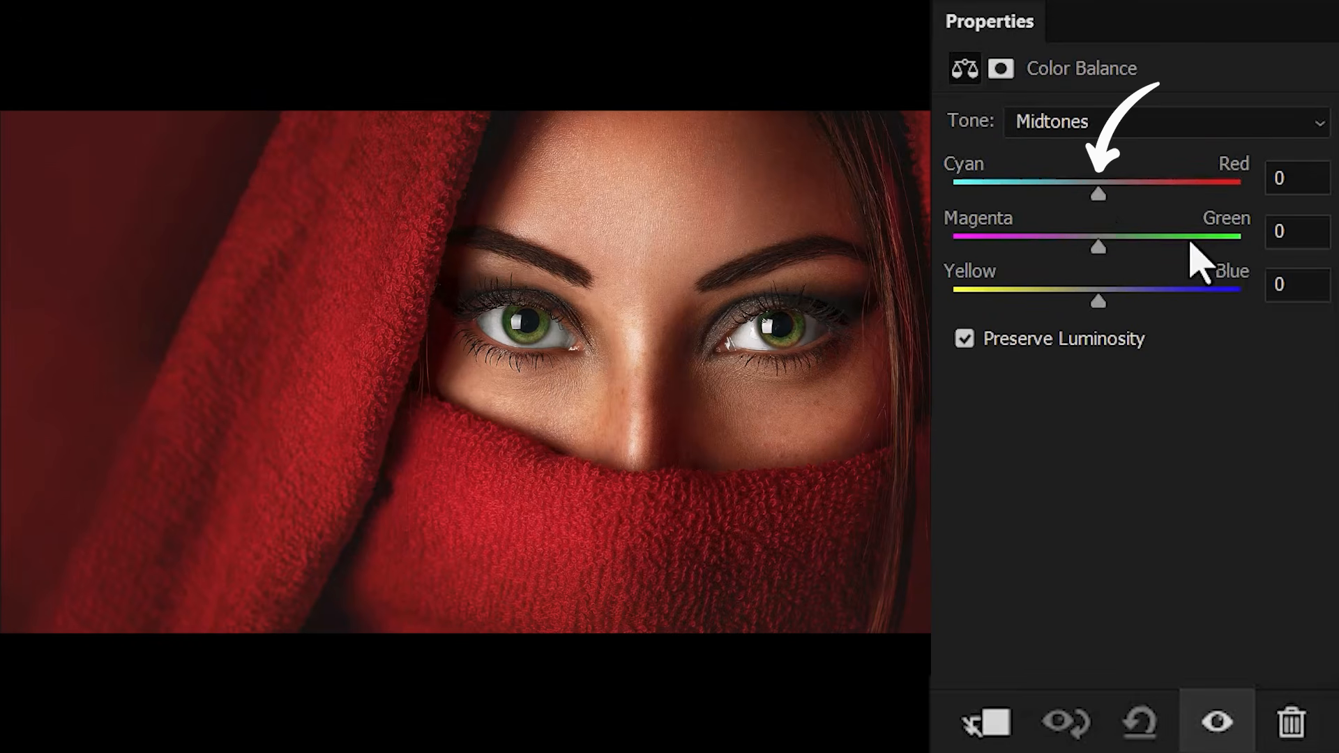
Shift the Midtones partway toward cyan on the portrait of the woman with the red scarf.
drag(1099, 194, 1047, 196)
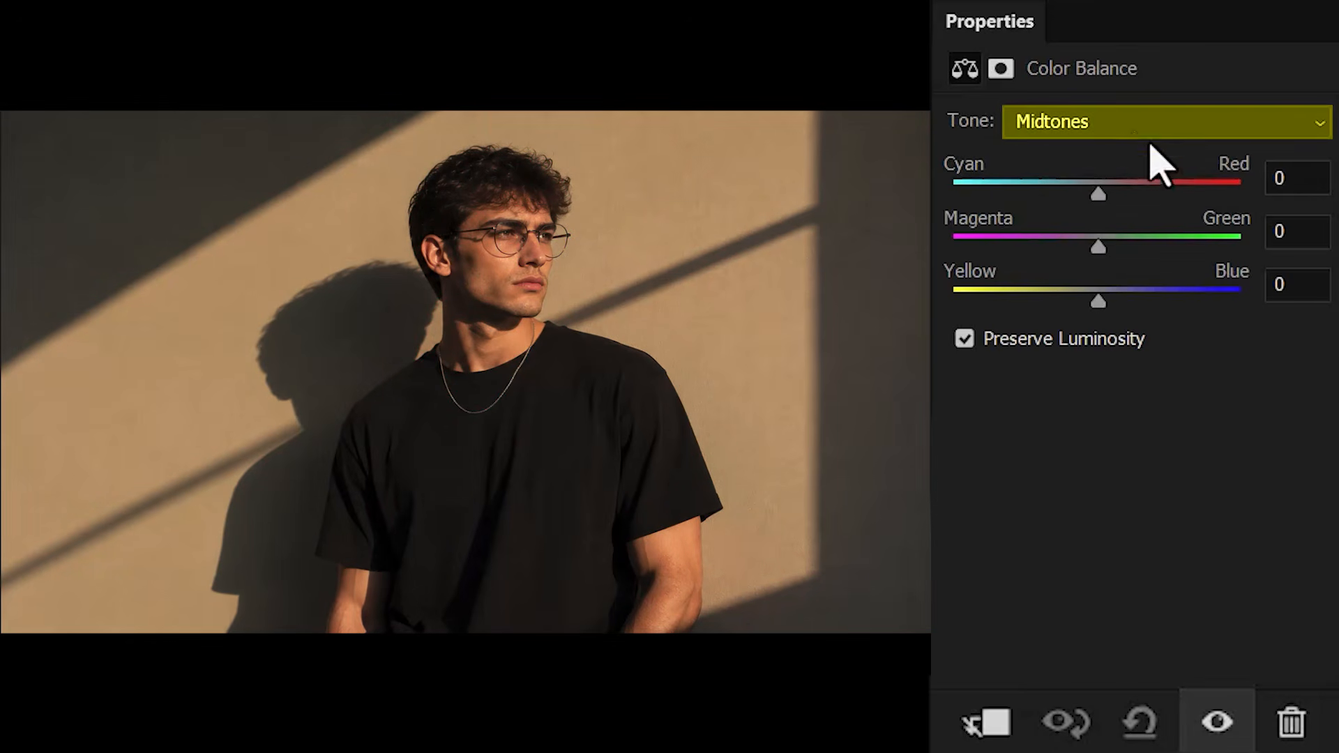
On the photo of the man in the black T-shirt, shift the Highlights fully toward blue.
click(1124, 124)
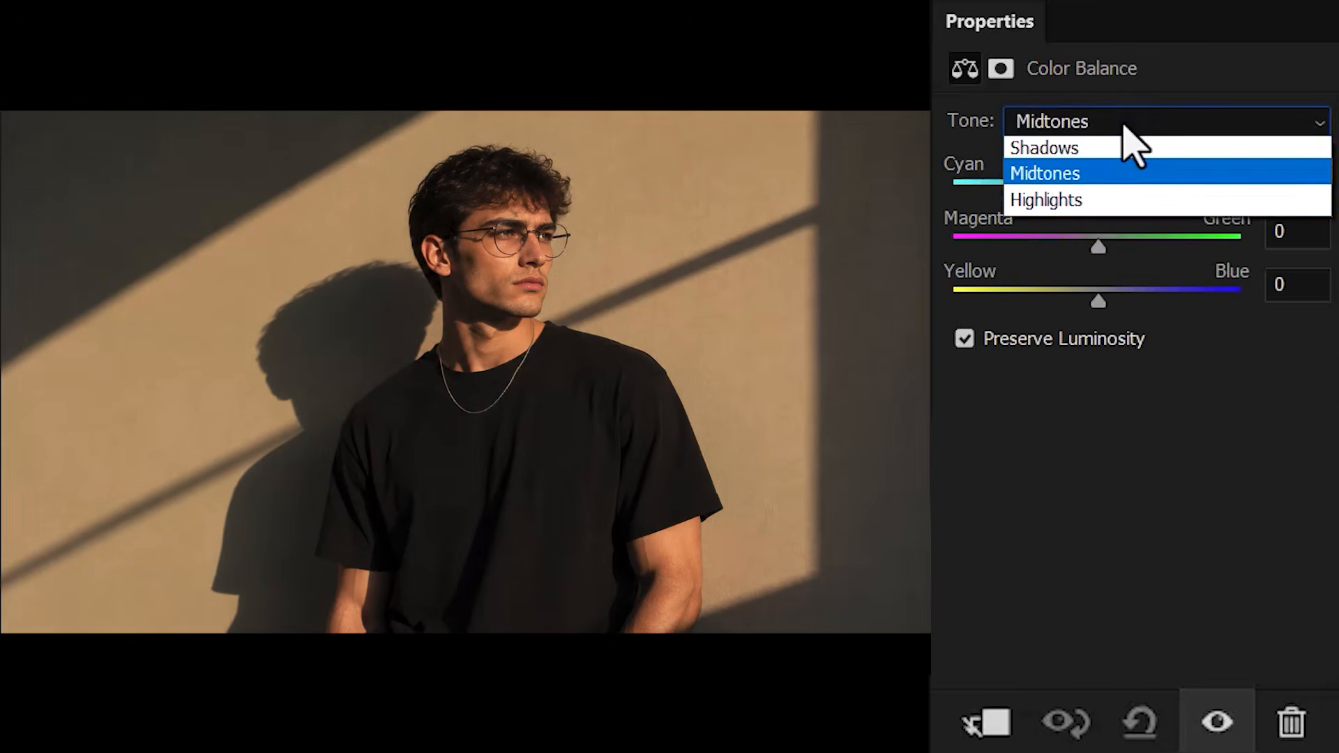
click(1130, 201)
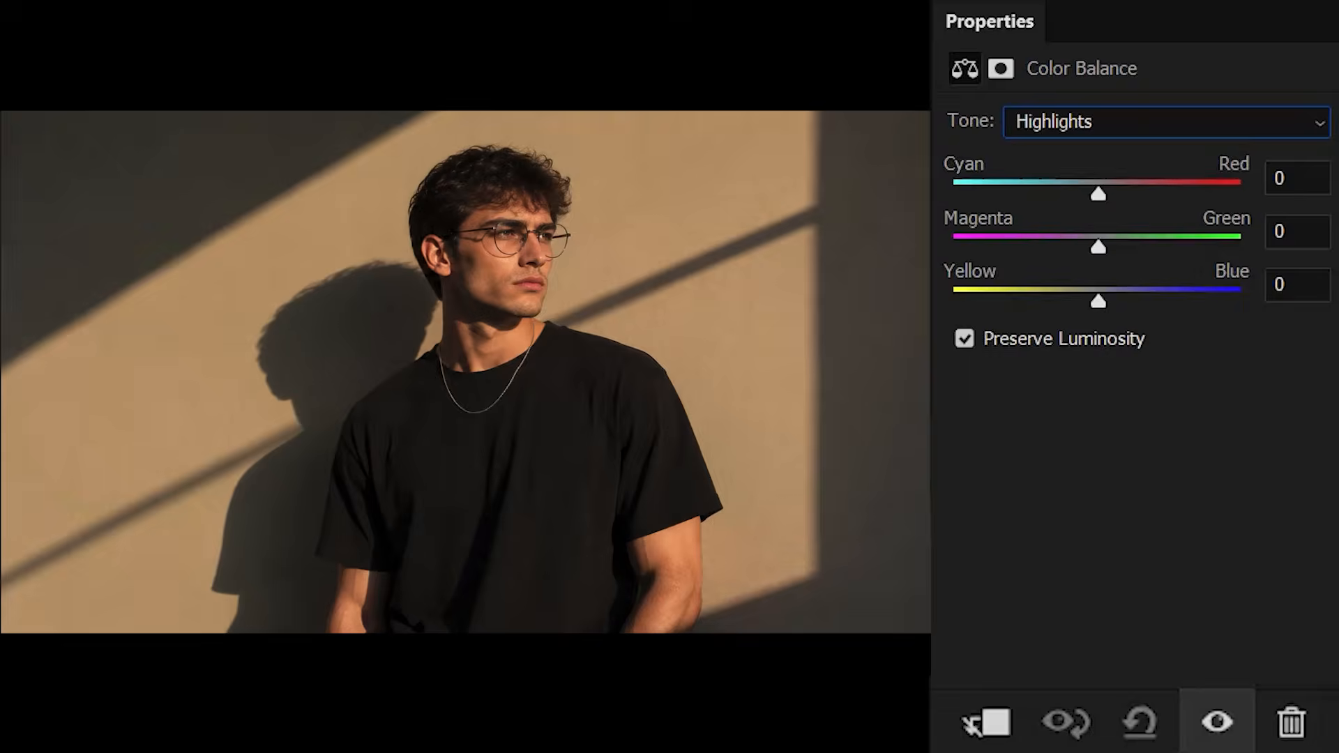
drag(1110, 302, 1258, 308)
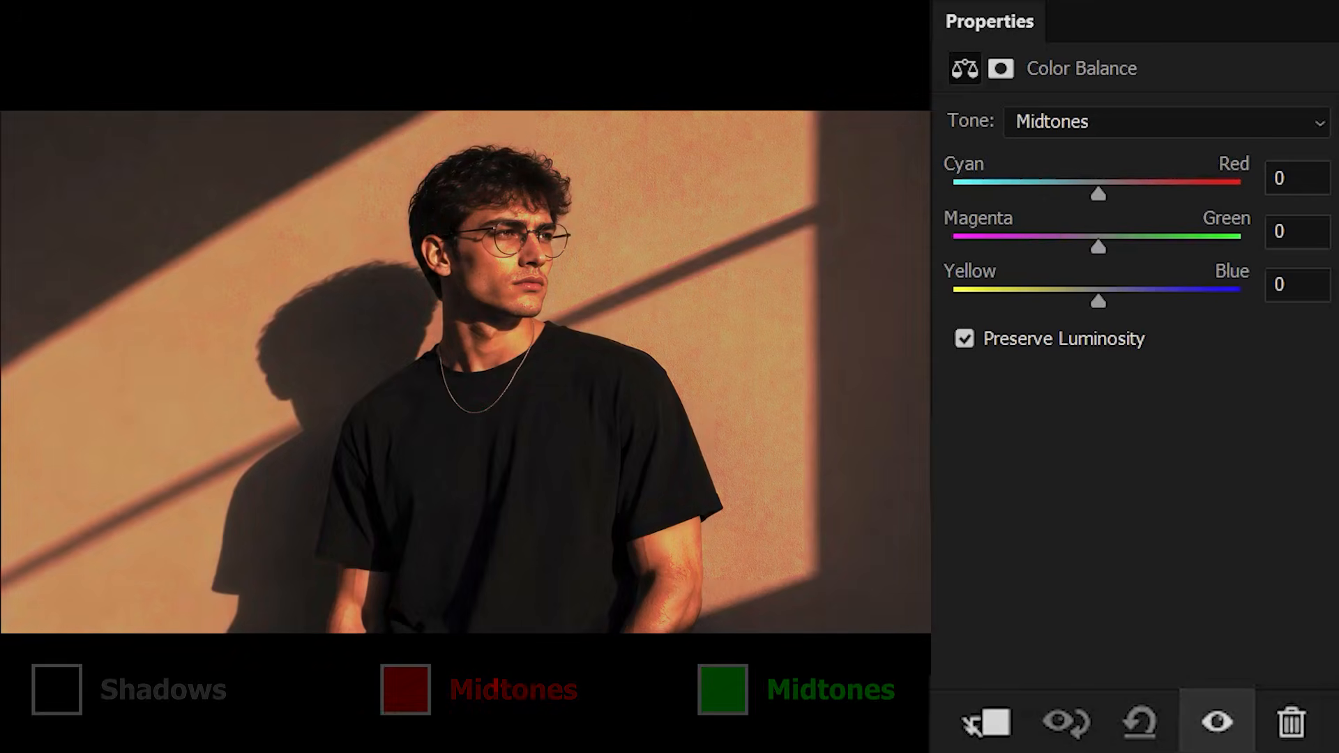
Set the Shadows' Cyan–Red balance to -48 on the man's photo, and shift the Highlights moderately toward yellow.
click(1109, 124)
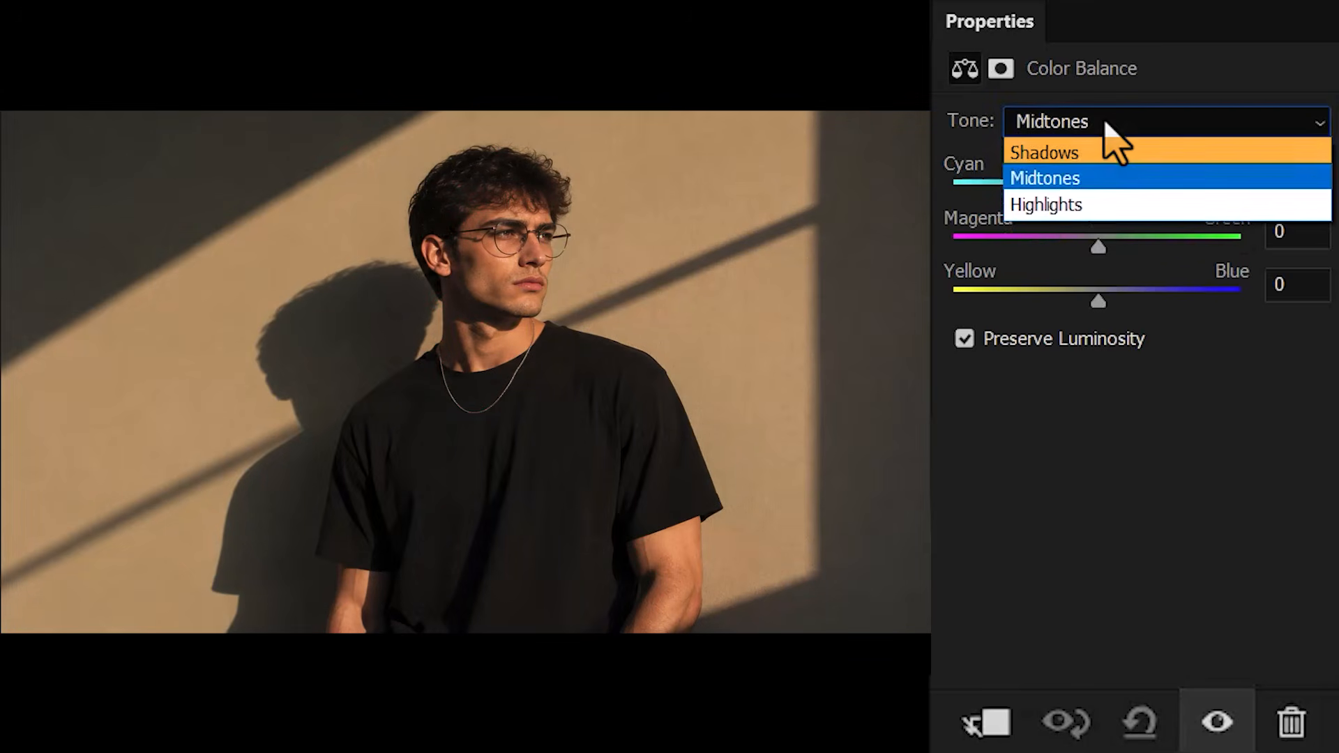
click(1115, 153)
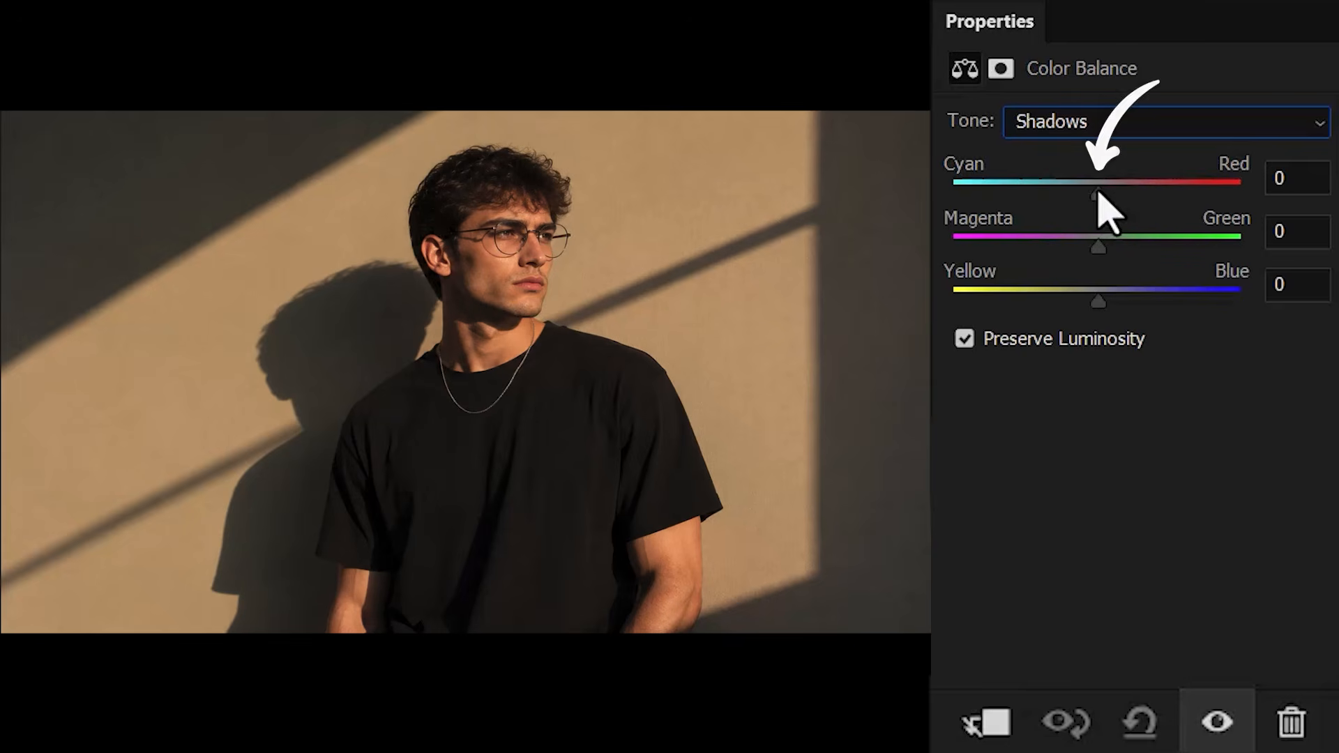
drag(1099, 194, 1030, 194)
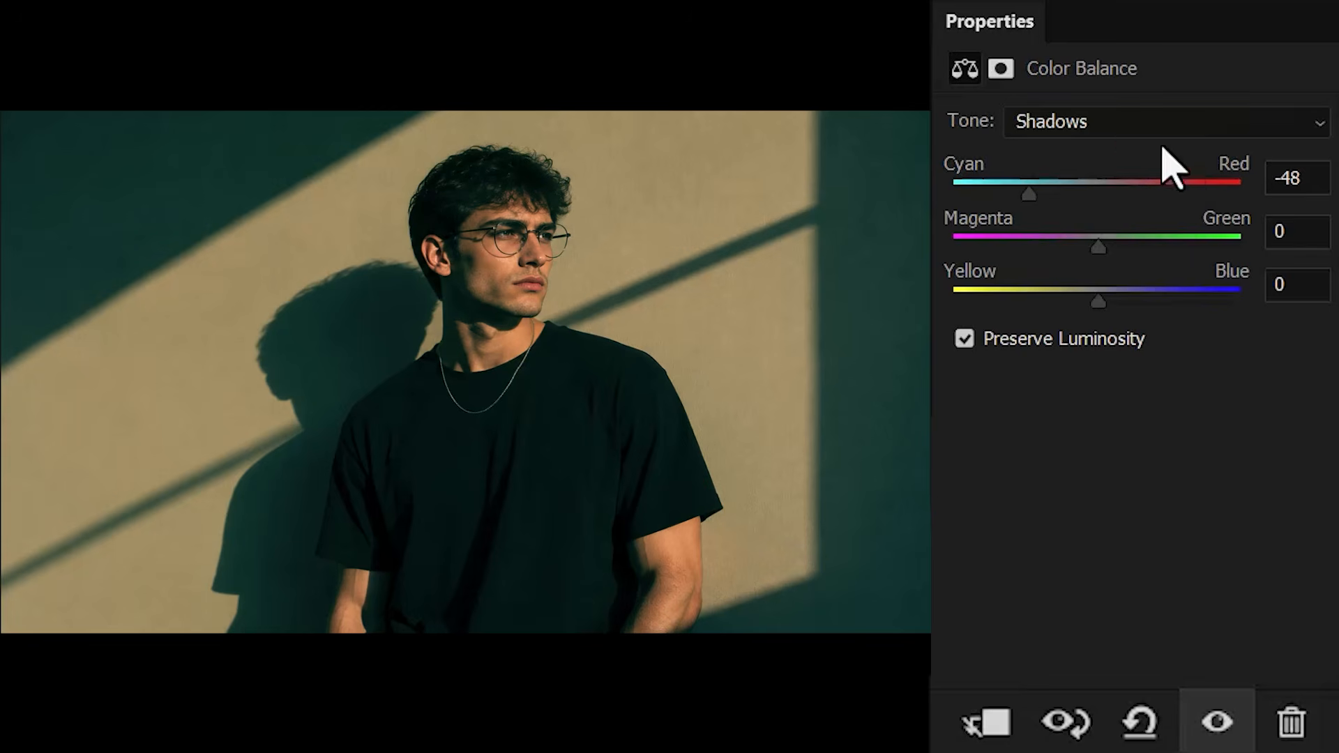
click(1121, 128)
click(1121, 206)
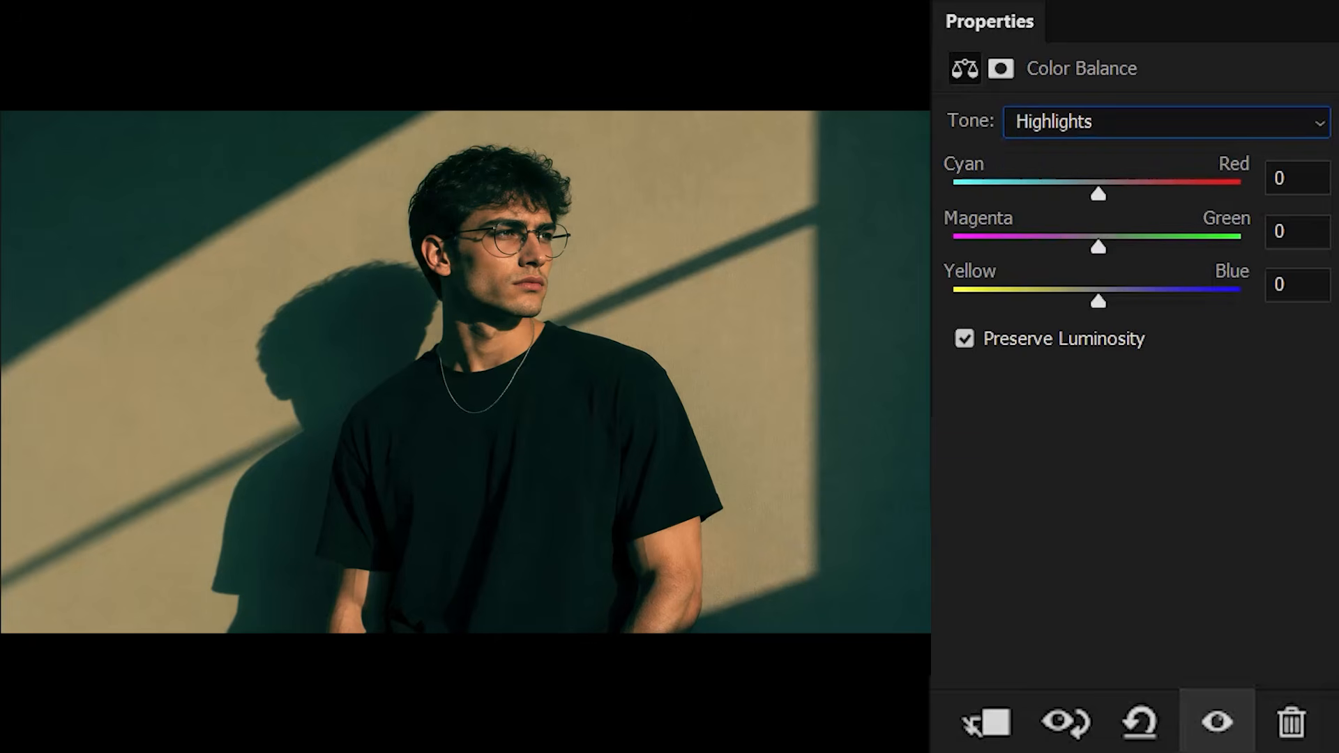
drag(1099, 303, 1059, 302)
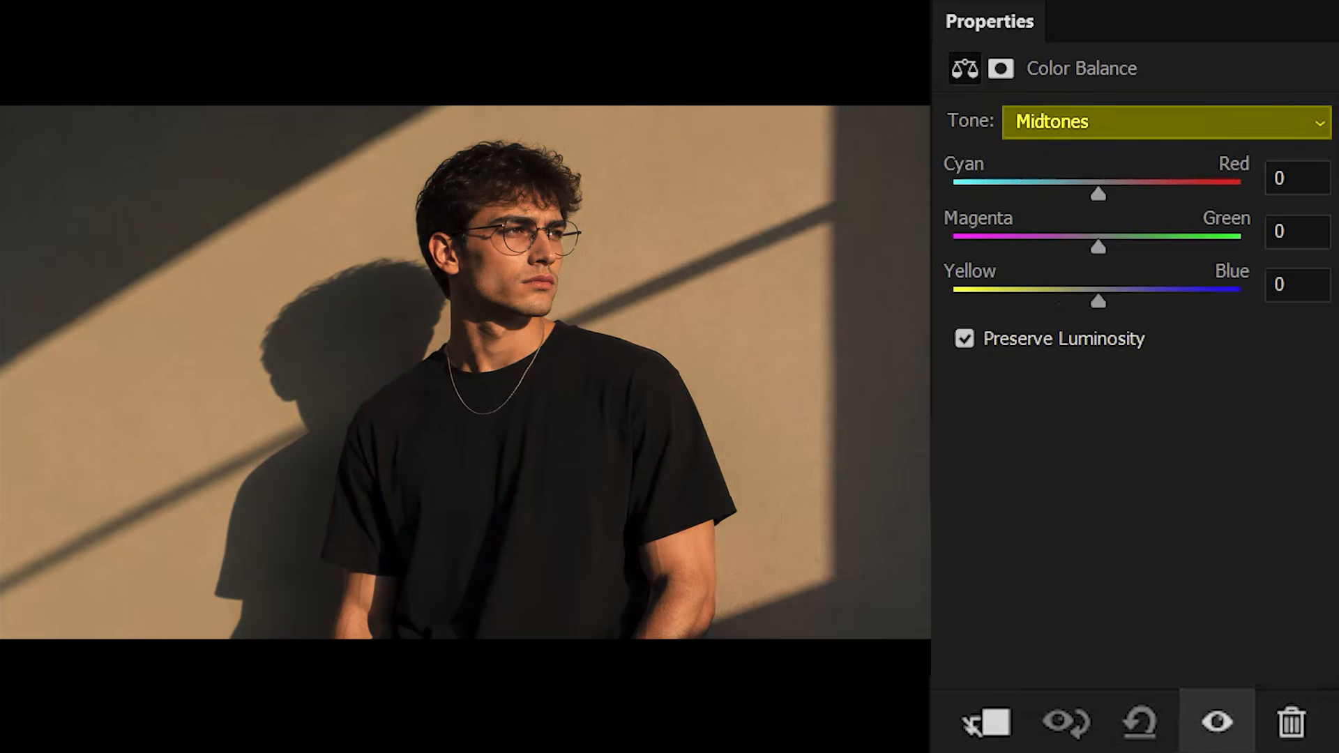
Set the Highlights' Yellow–Blue balance to +71 and Magenta–Green balance to -60 on the unadjusted photo of the man.
click(1140, 123)
click(1131, 204)
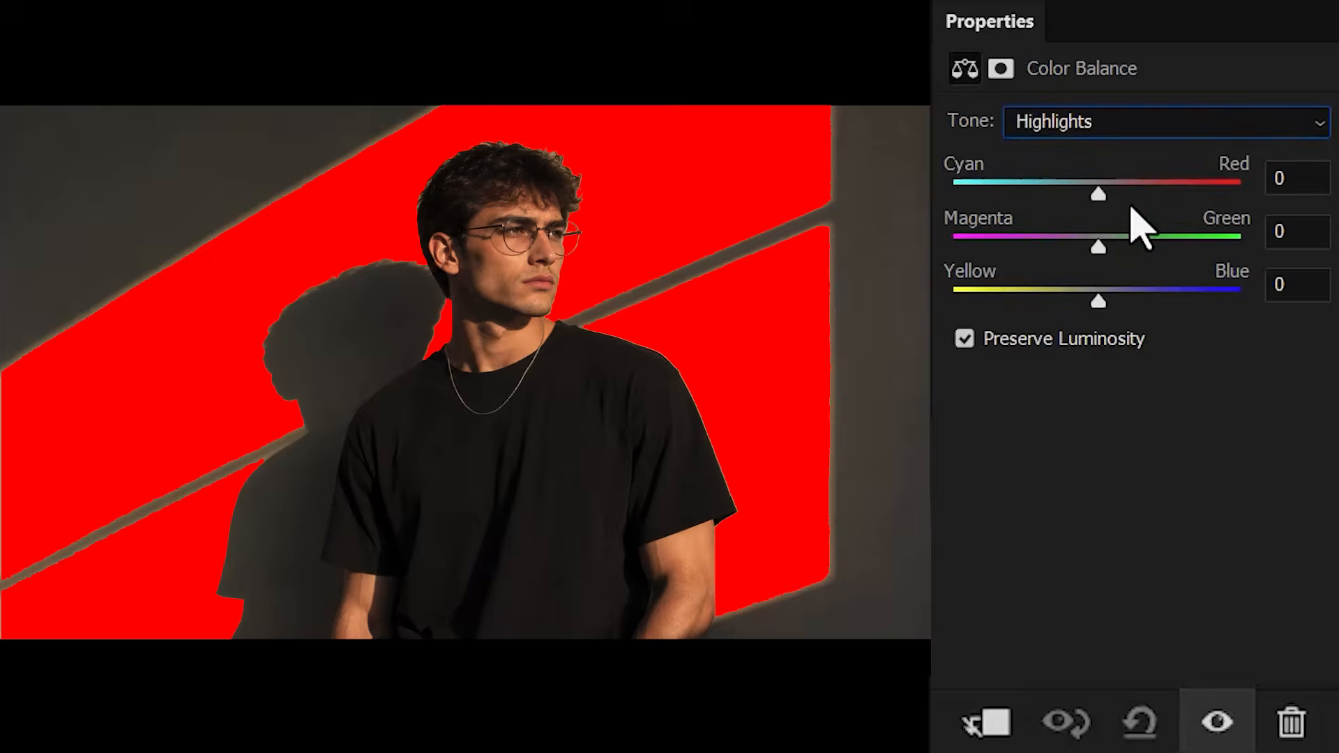
drag(1100, 299, 1201, 300)
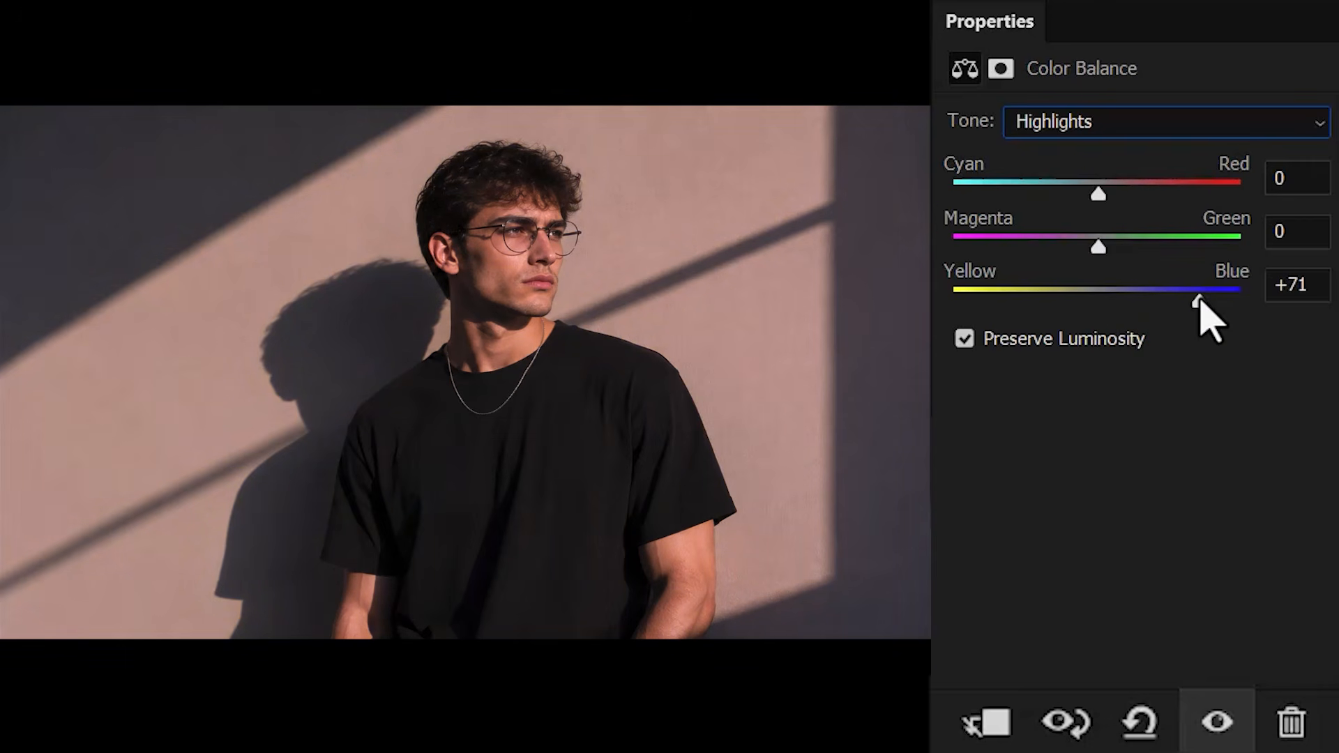
drag(1099, 248, 1012, 248)
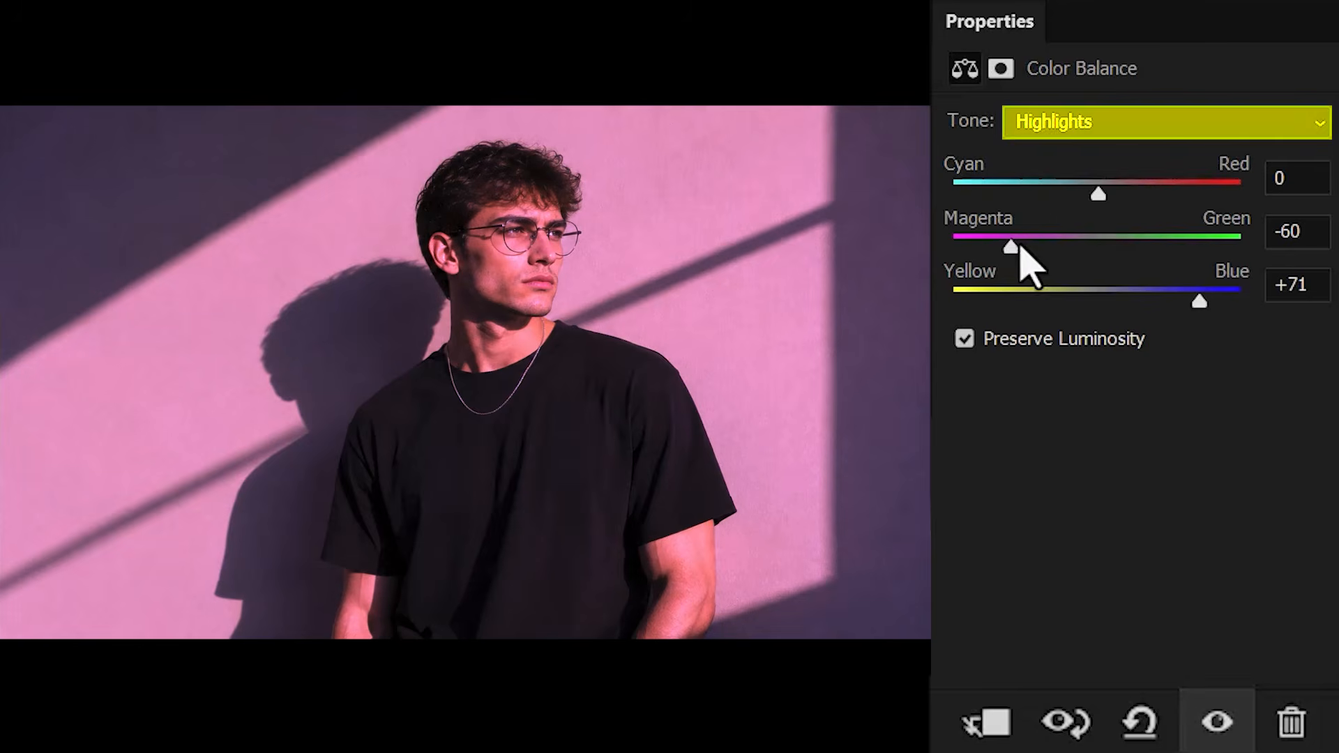
Set the Midtones' Magenta–Green balance to -60 on the man's photo.
click(1140, 132)
click(1130, 178)
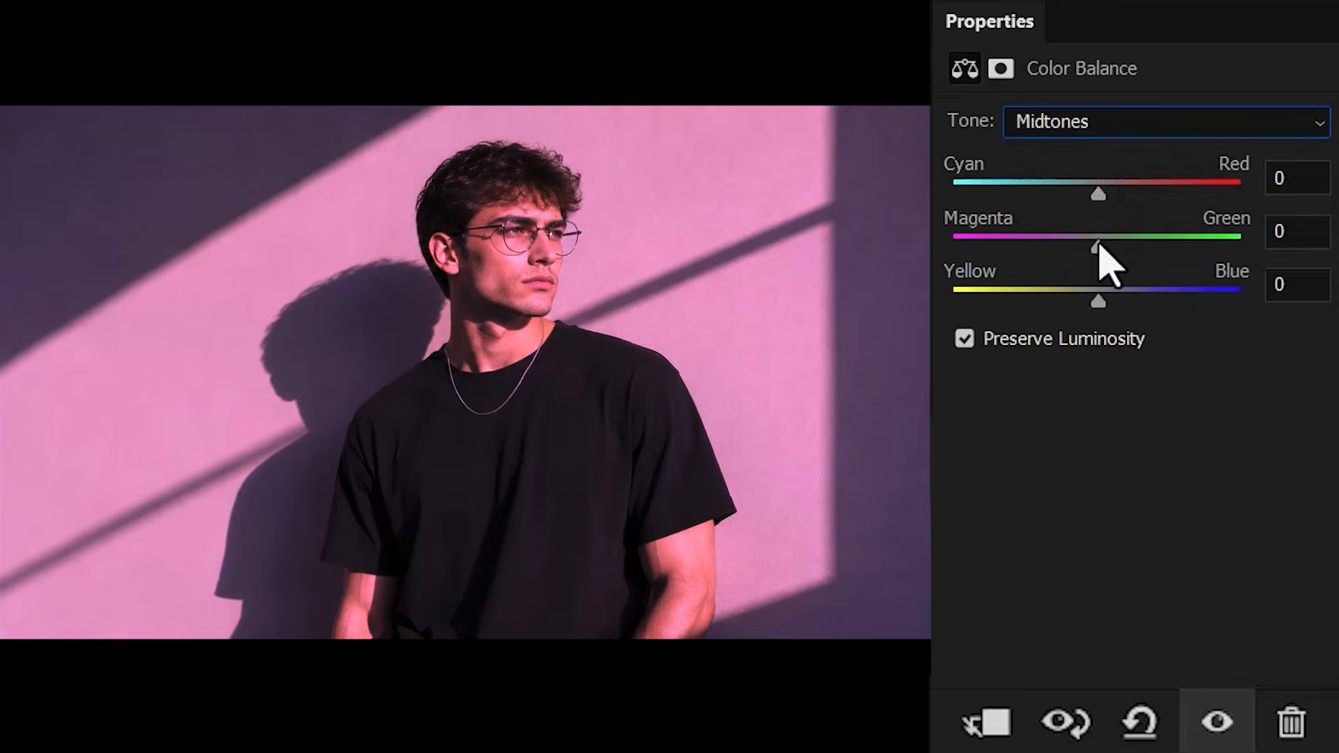
drag(1098, 246, 1012, 247)
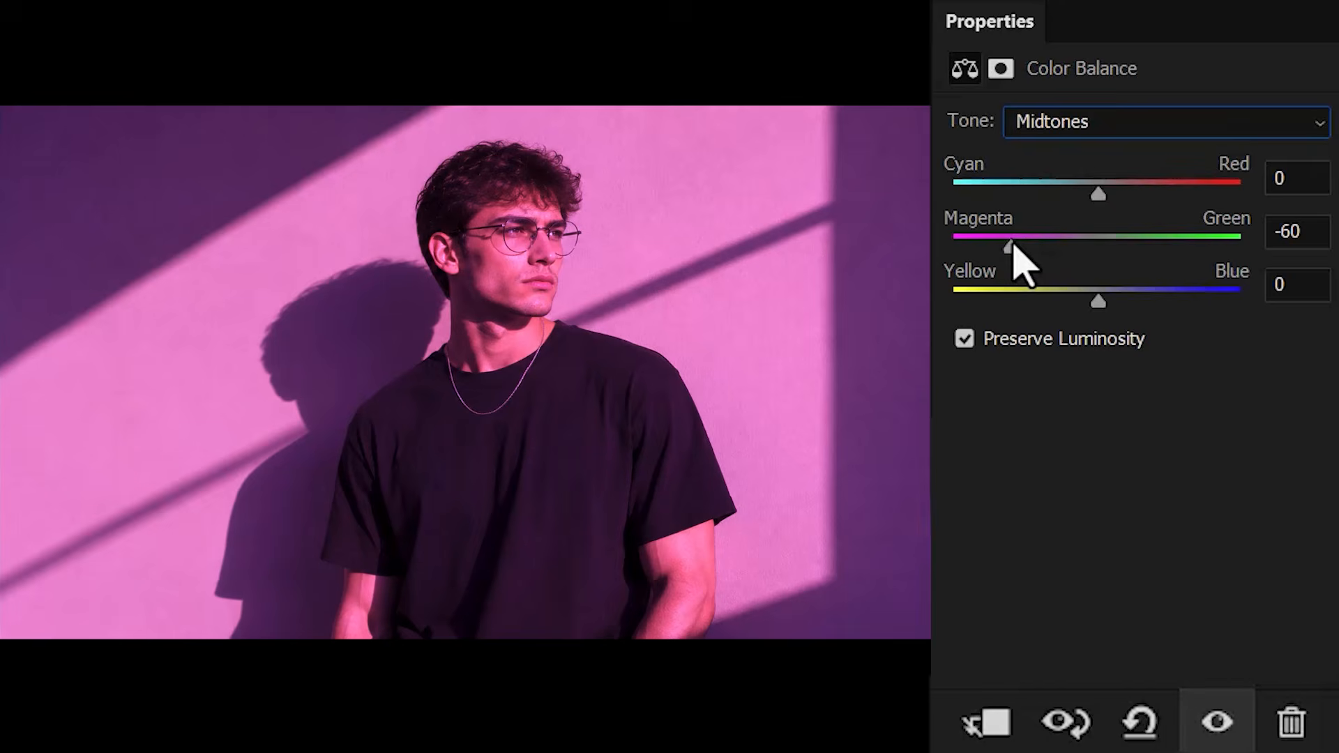
Shift the Shadows slightly toward blue on the magenta-tinted photo of the man.
click(1132, 127)
click(1135, 151)
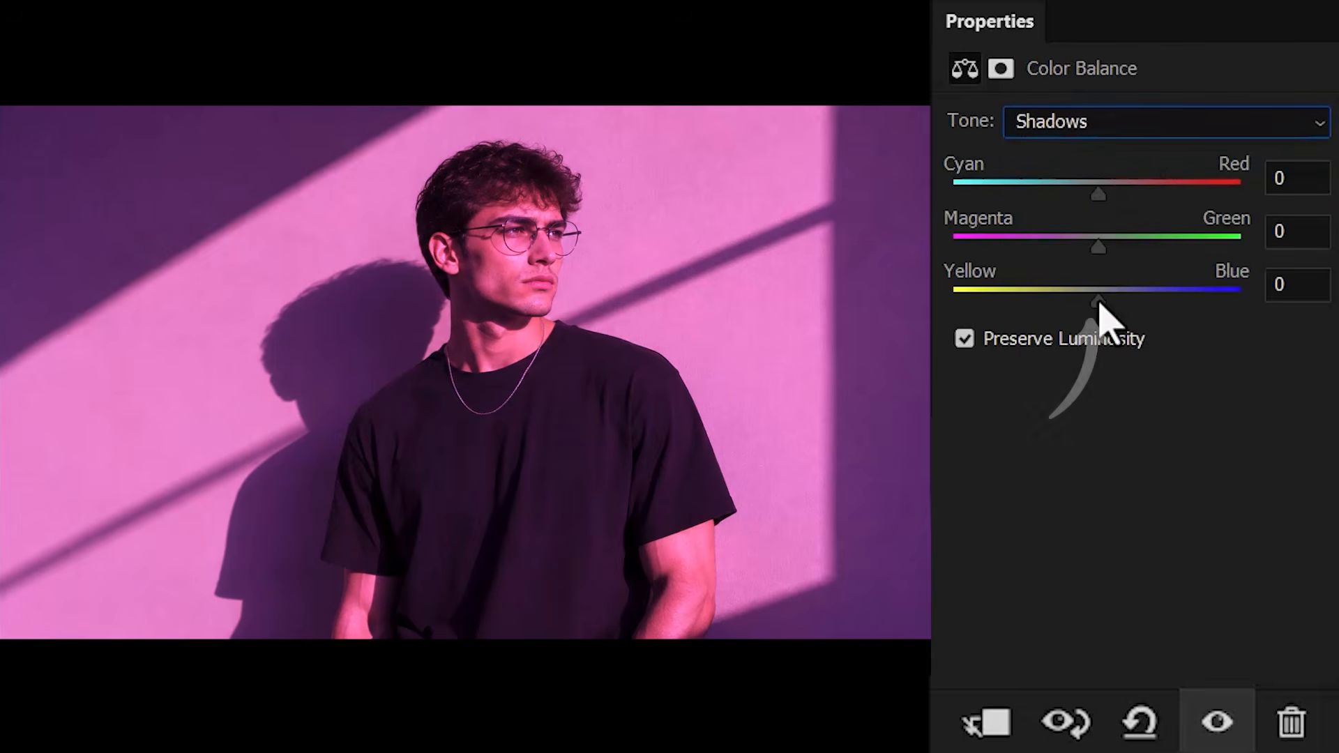
drag(1097, 305, 1140, 313)
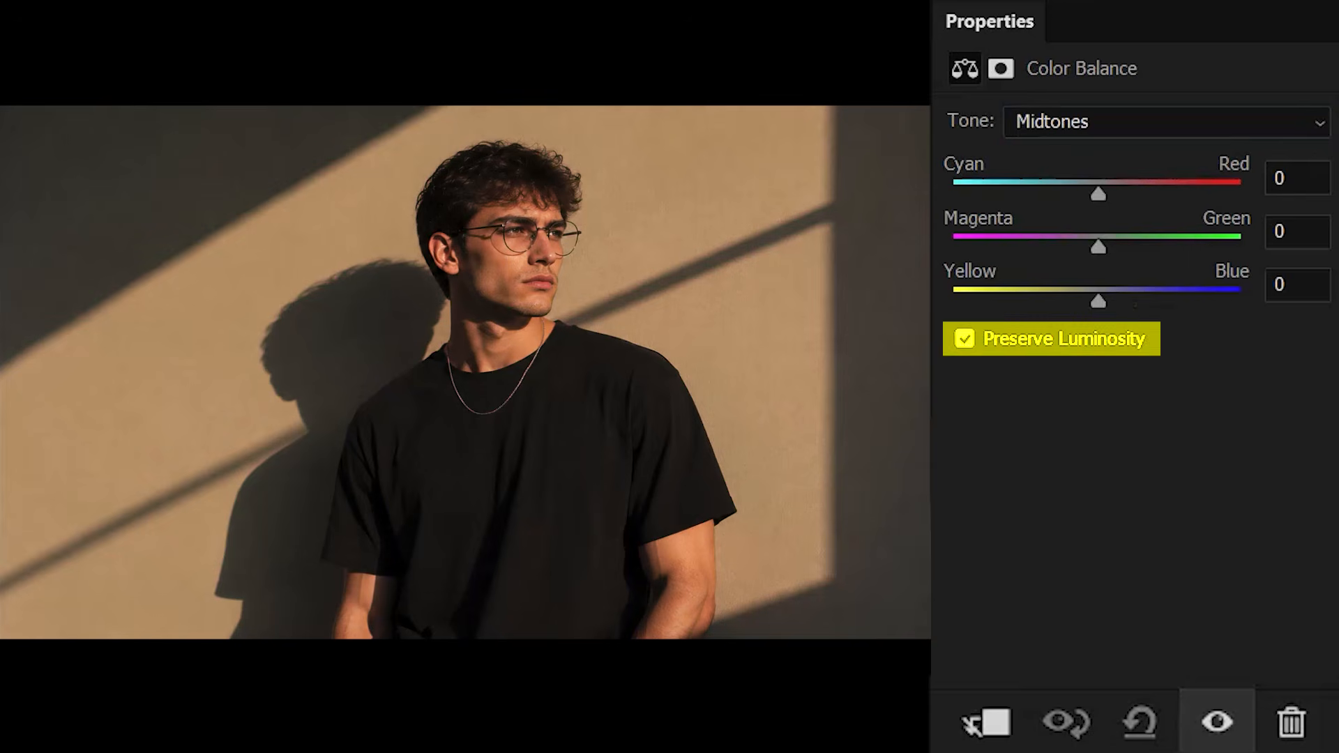
Without Preserve Luminosity, set the Highlights' Yellow–Blue balance to +61 and Magenta–Green balance to -100 on the unadjusted photo of the man.
click(965, 339)
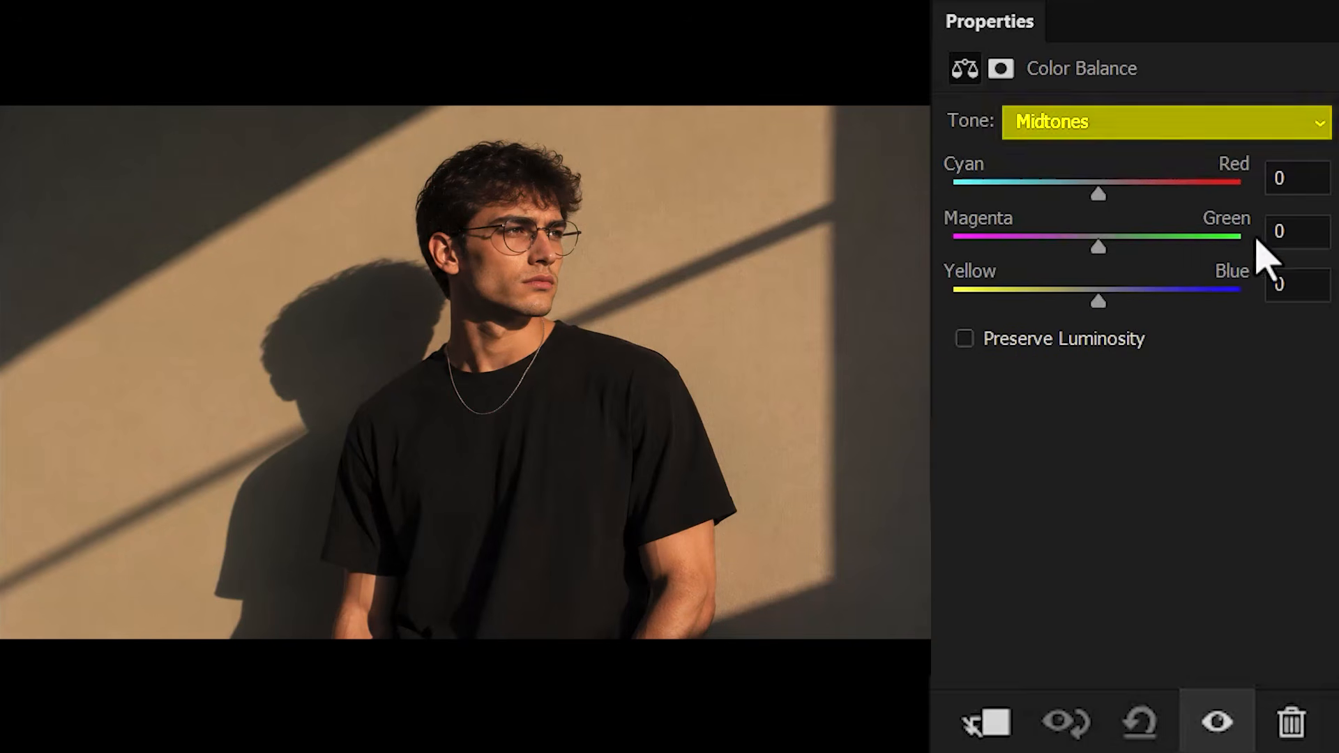
click(1131, 123)
click(1130, 201)
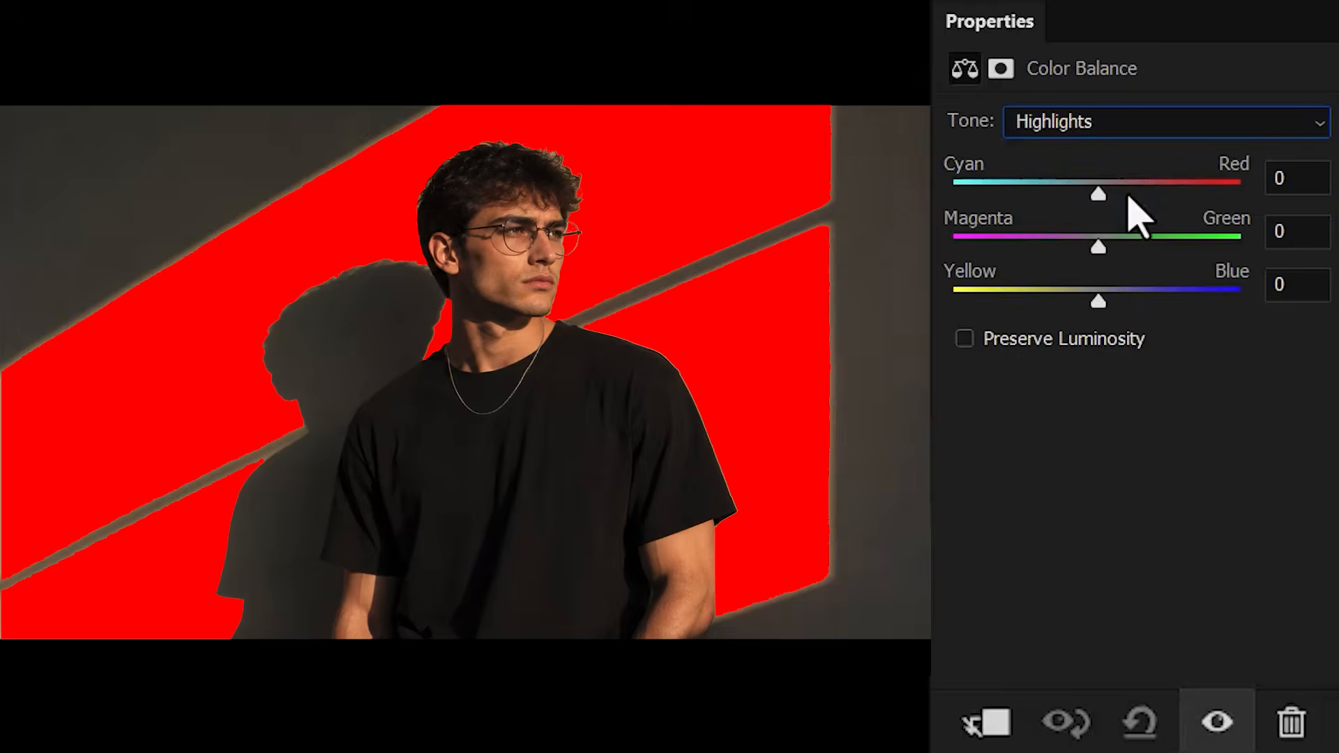
drag(1101, 303, 1185, 301)
drag(1099, 247, 954, 250)
Set the Midtones' Magenta–Green balance to -52 on the man's photo, keeping Preserve Luminosity off.
click(1111, 123)
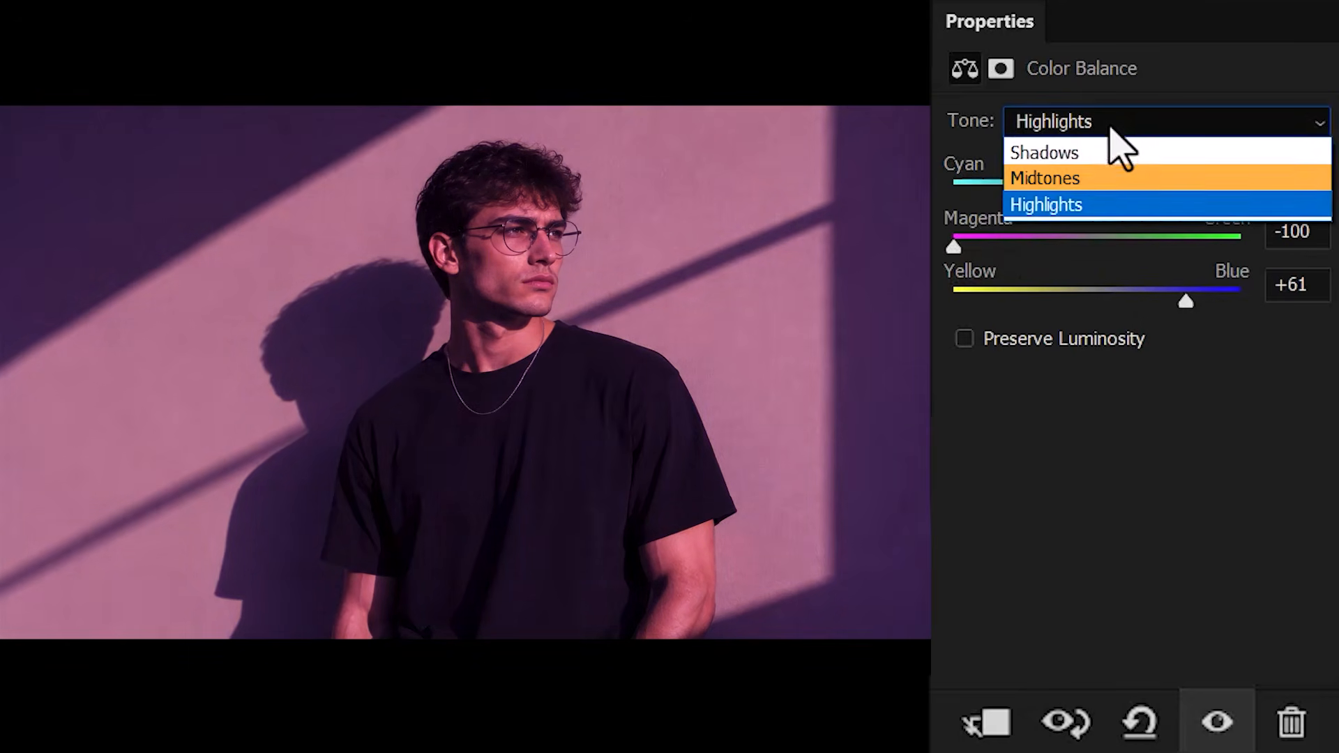
click(1116, 175)
drag(1098, 247, 1023, 248)
Shift the Shadows' Yellow–Blue balance fully toward blue on the man's photo.
click(1124, 121)
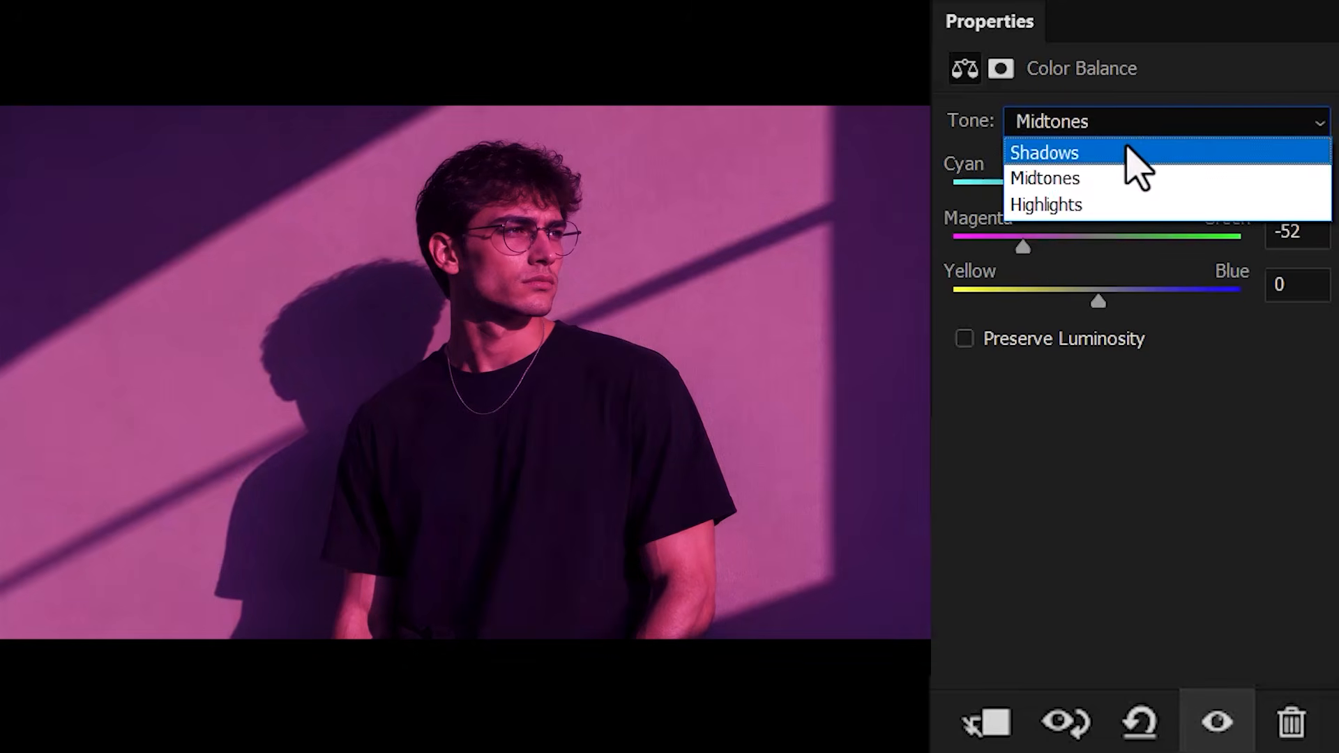
click(1130, 154)
drag(1100, 302, 1241, 302)
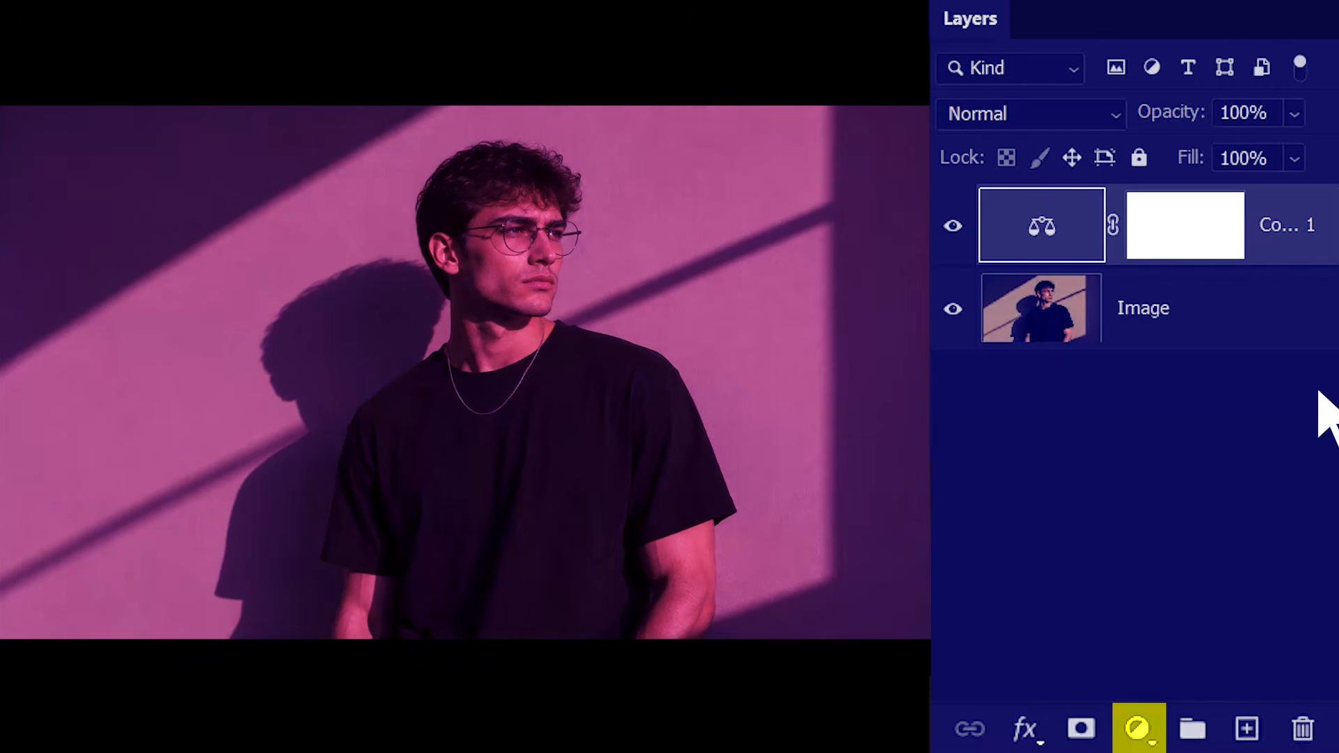
Add a second Color Balance adjustment layer above the first one and open its settings.
click(1137, 729)
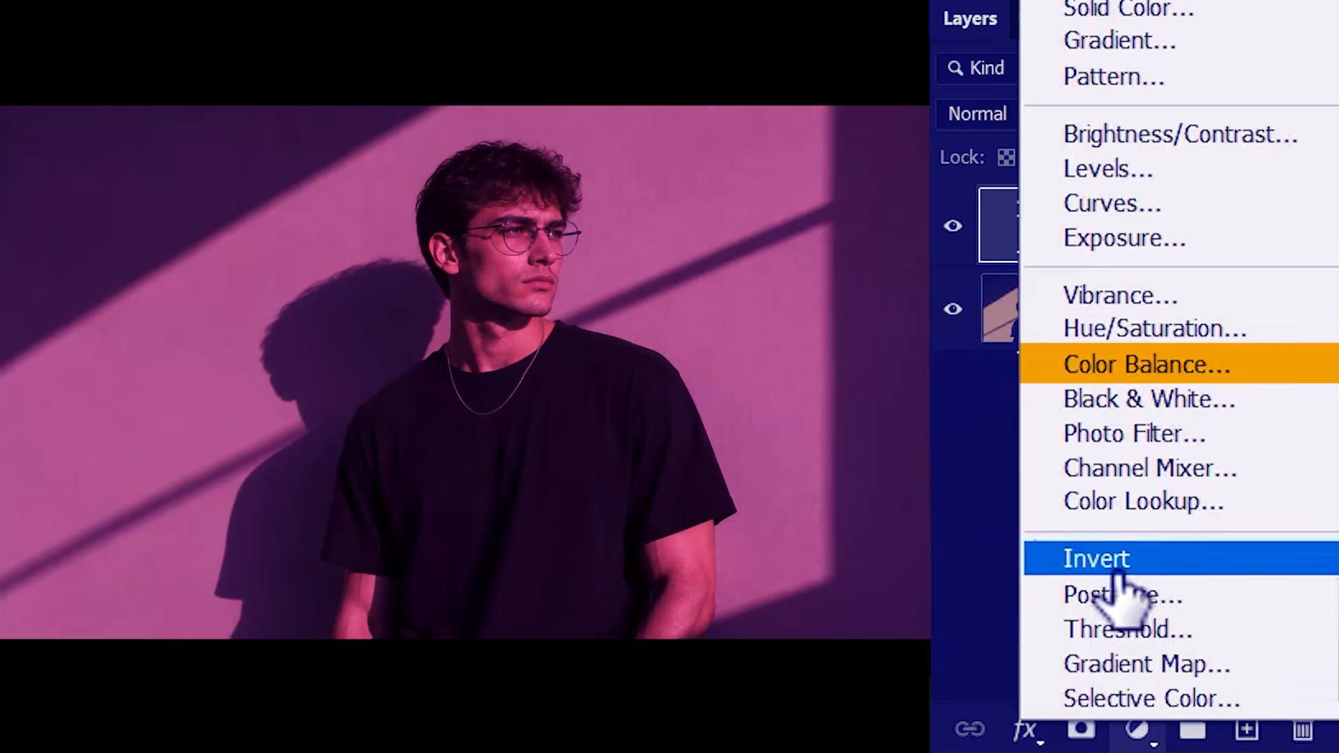
click(1116, 362)
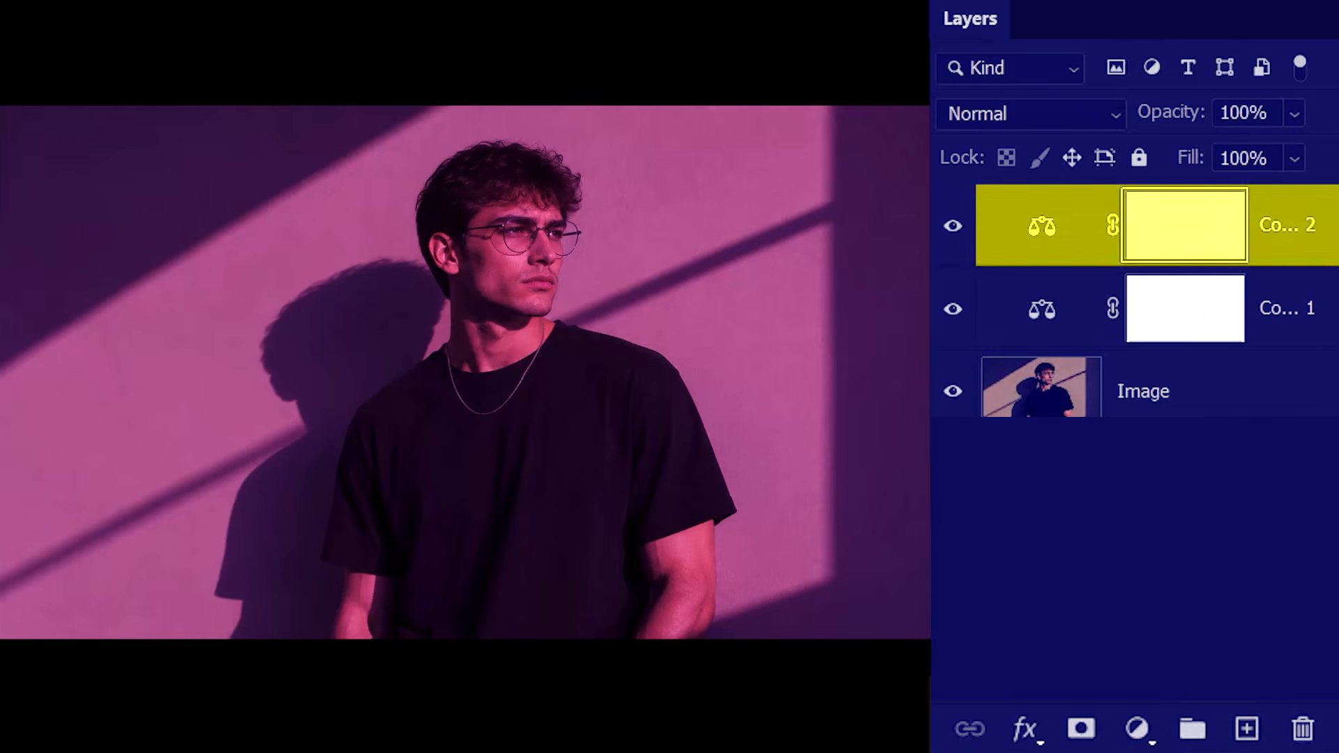
double_click(1040, 233)
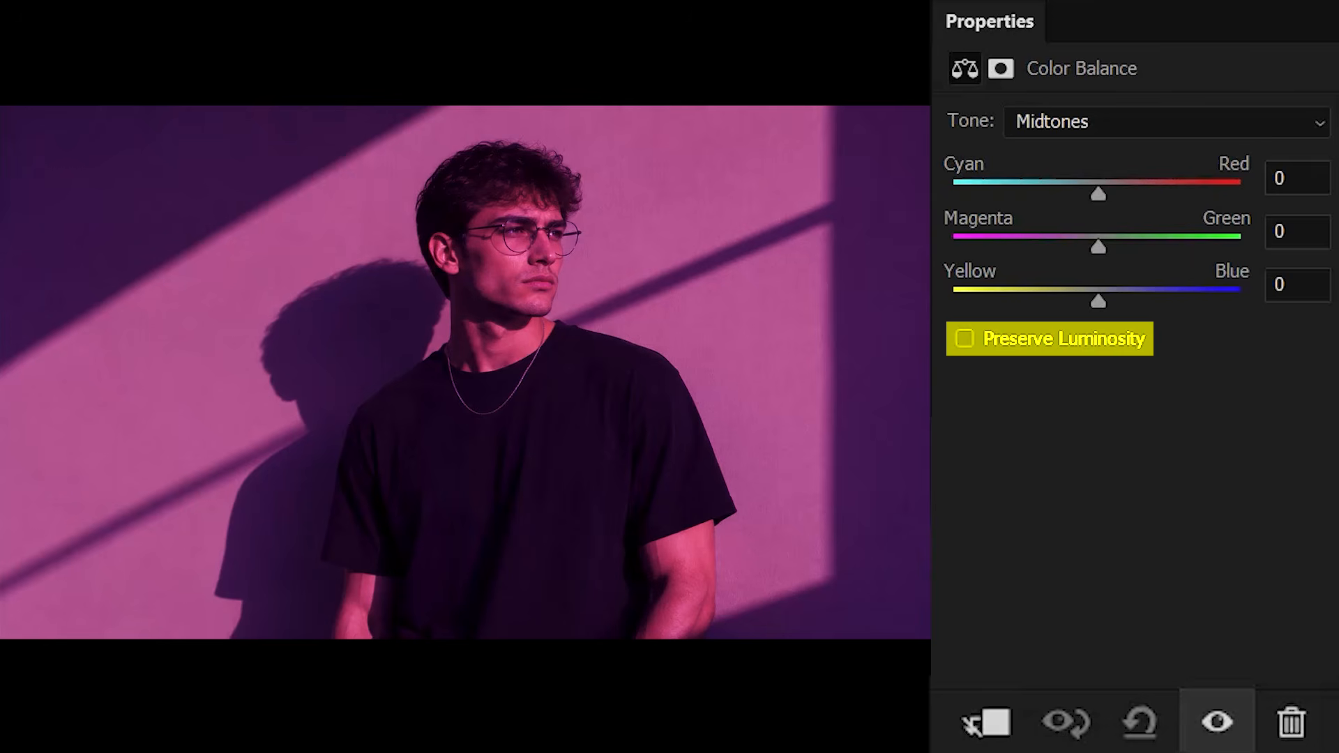
Turn on Preserve Luminosity for the second Color Balance layer and shift its Shadows moderately toward blue.
click(965, 339)
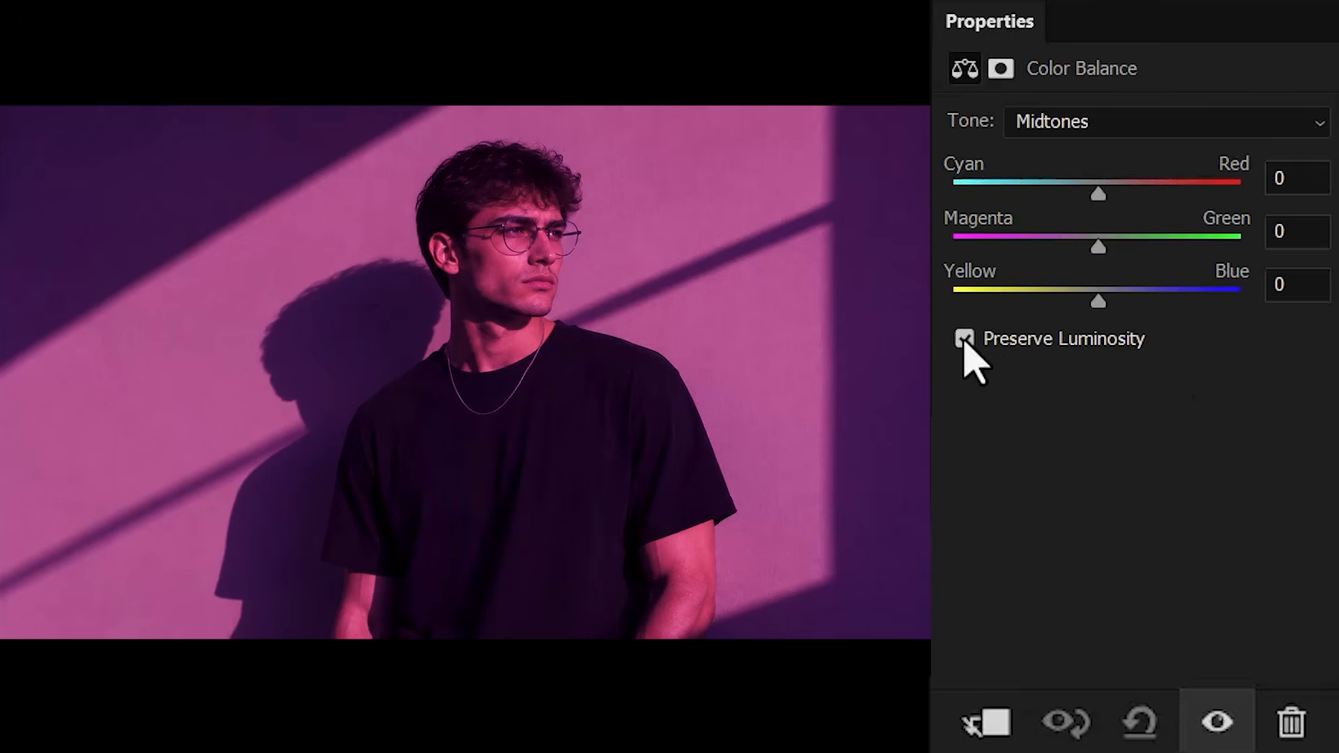
click(1134, 122)
click(1137, 147)
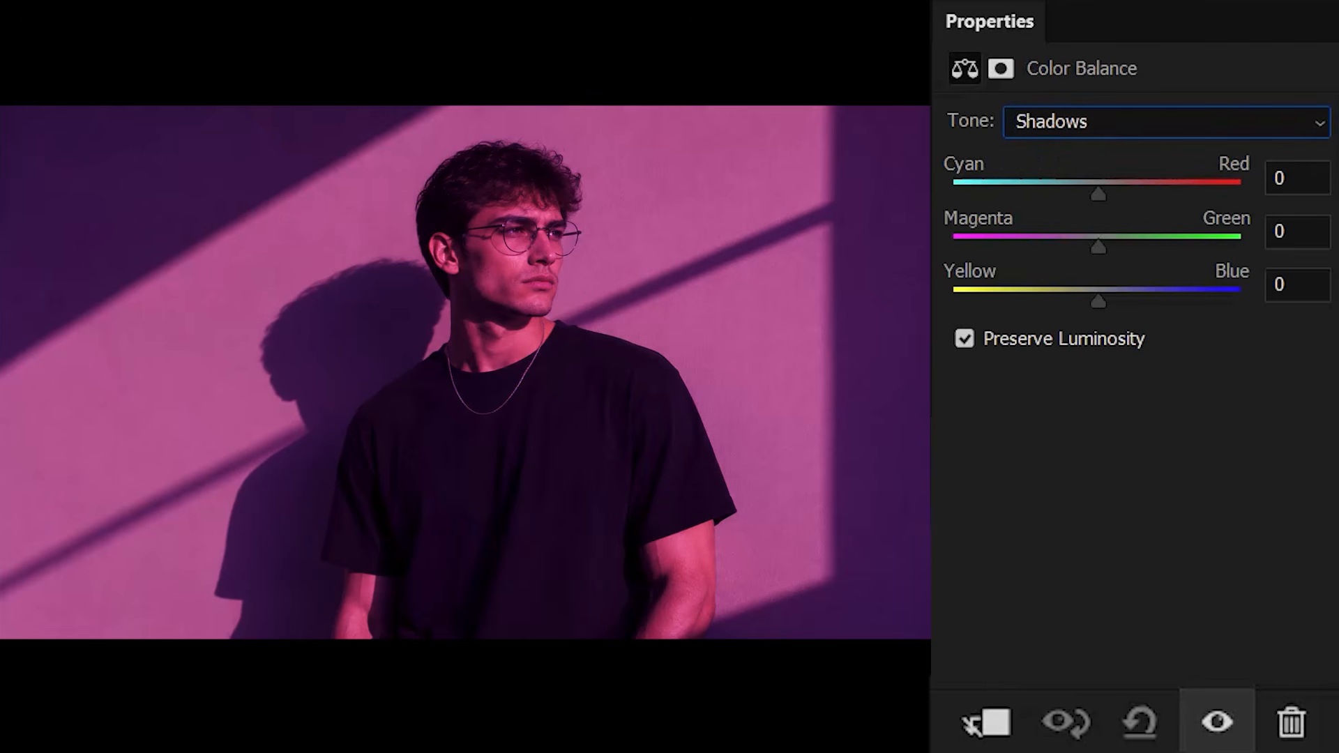
drag(1099, 303, 1154, 302)
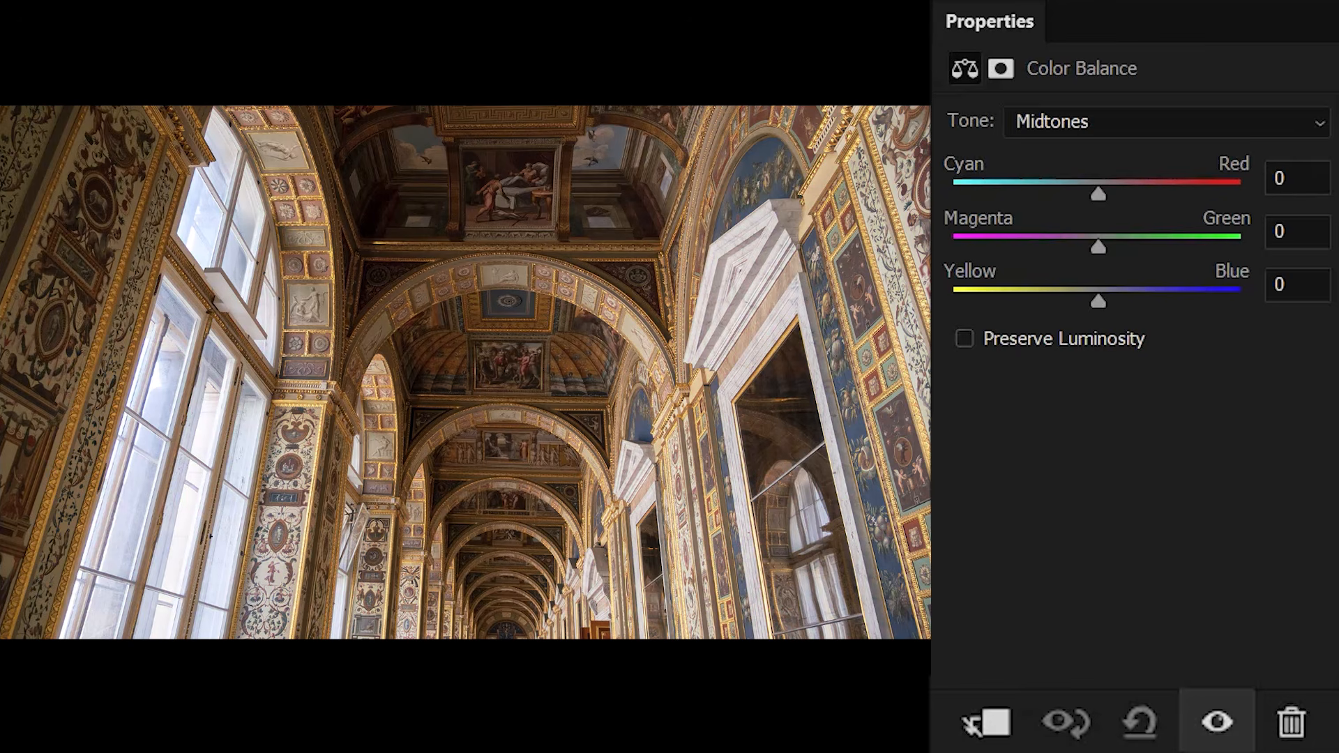
On the ornate arched hallway photo, set the Shadows' Cyan–Red balance to -64 with Preserve Luminosity off.
click(1107, 124)
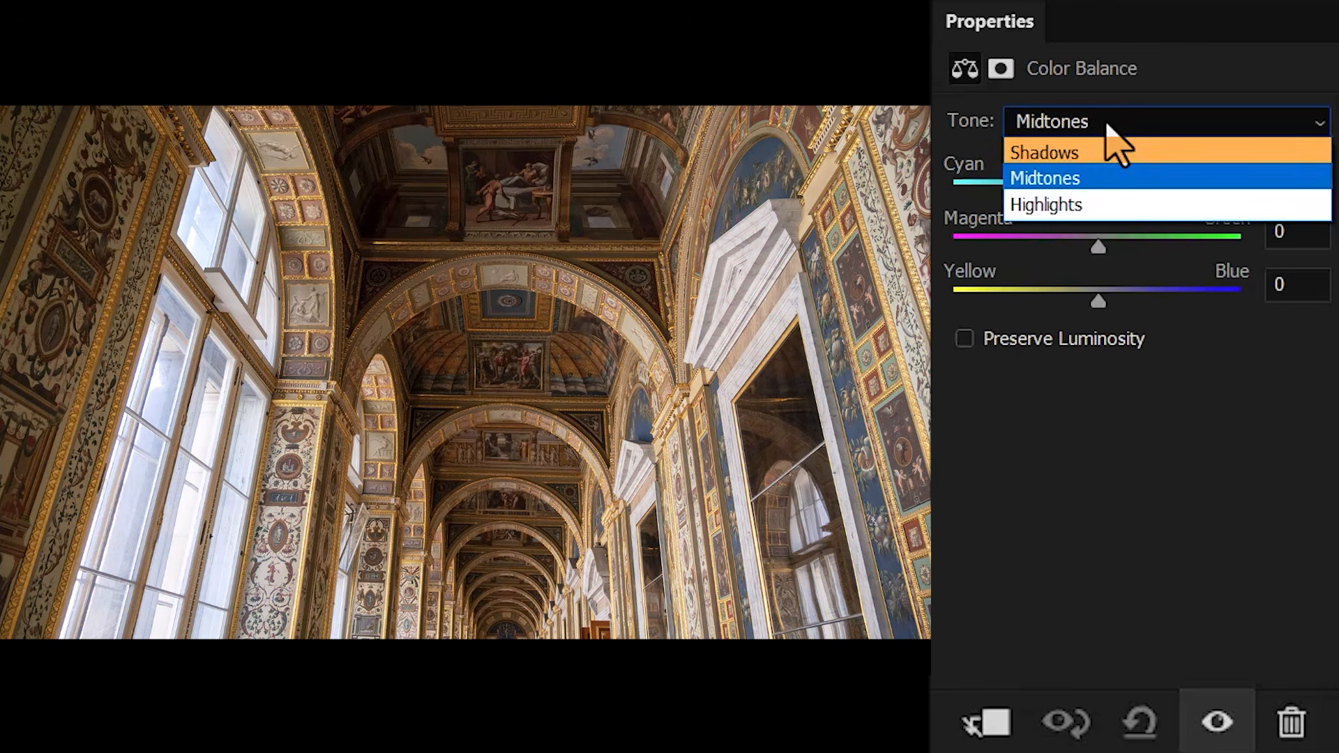
click(1110, 151)
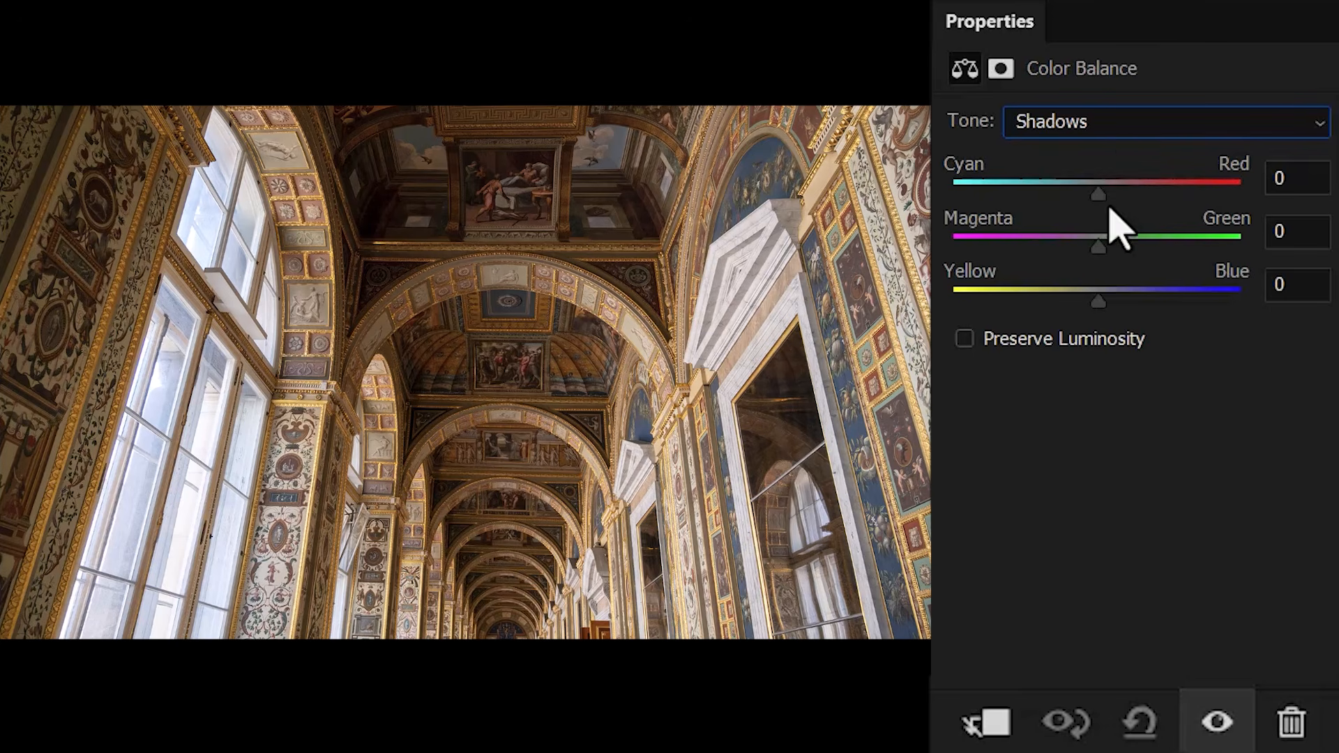
drag(1100, 196, 1008, 201)
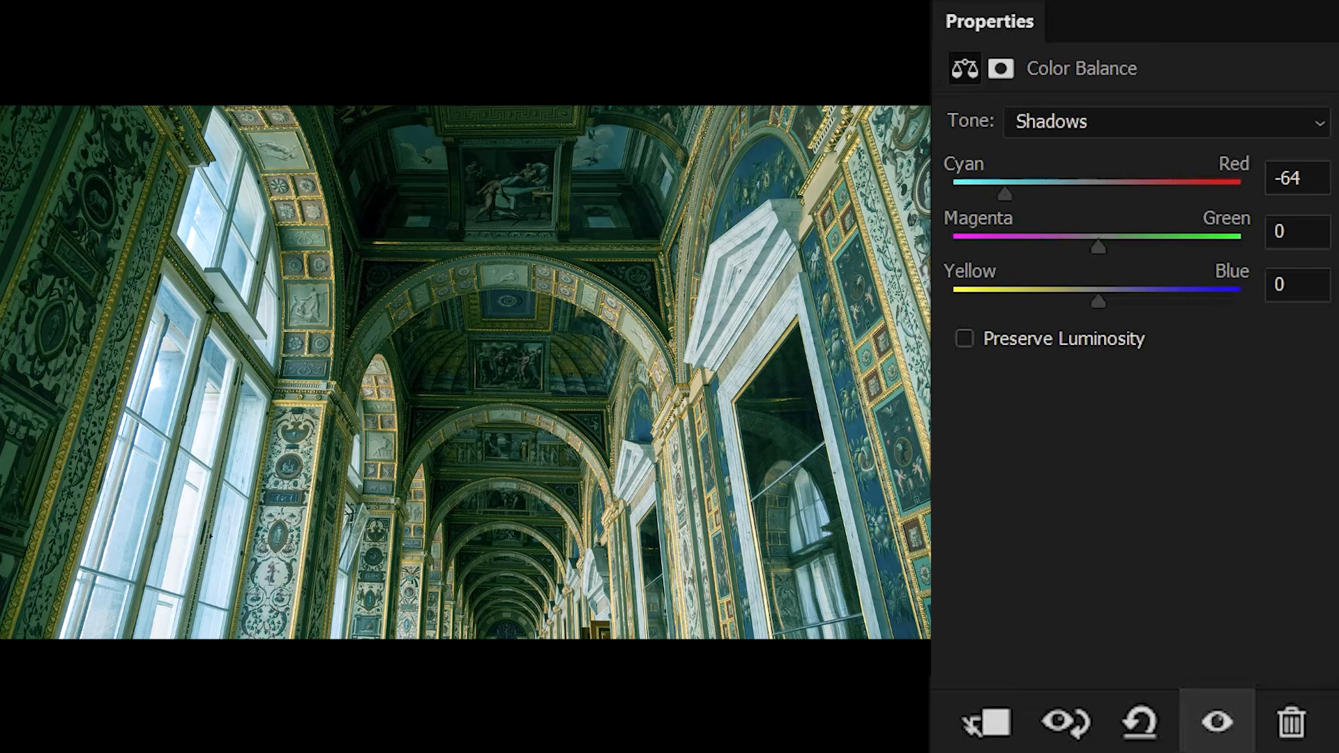
Try a Yellow–Blue balance of -100 on the hallway photo's Highlights, and reset that slider to 0.
click(1137, 121)
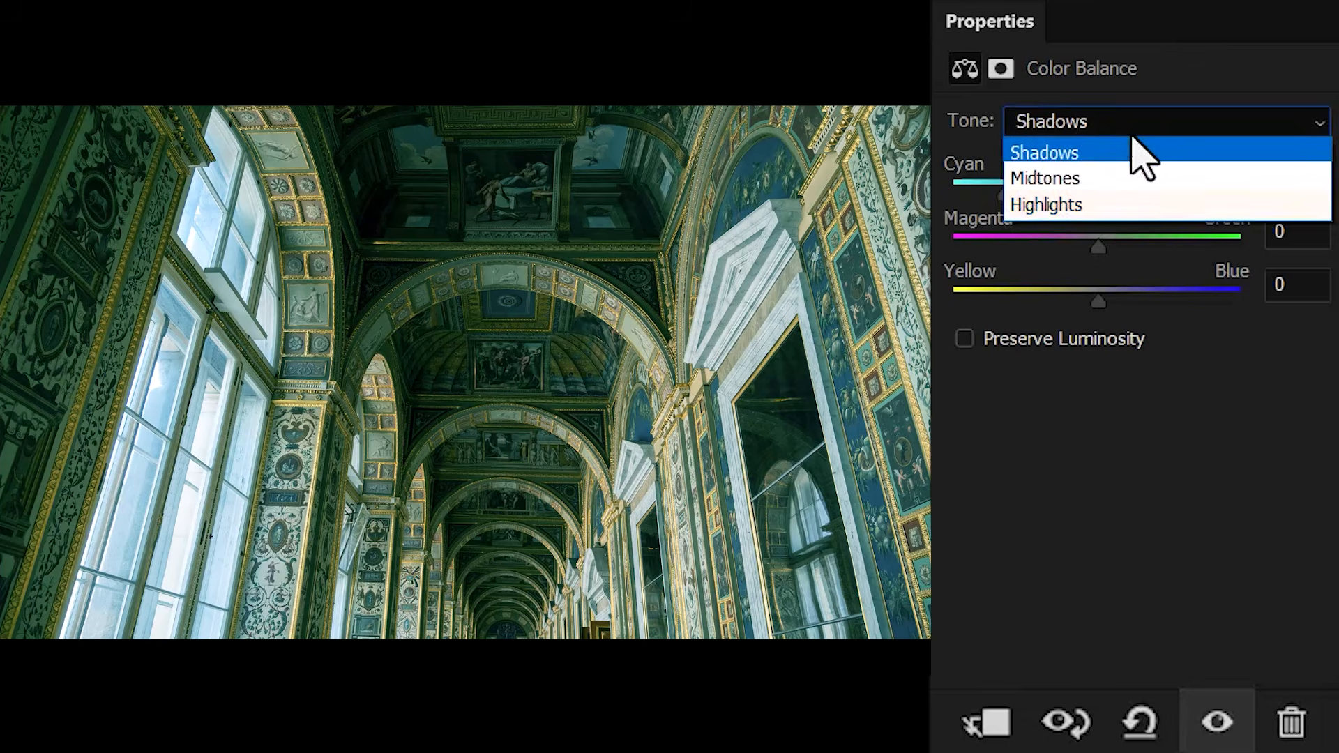
click(1137, 205)
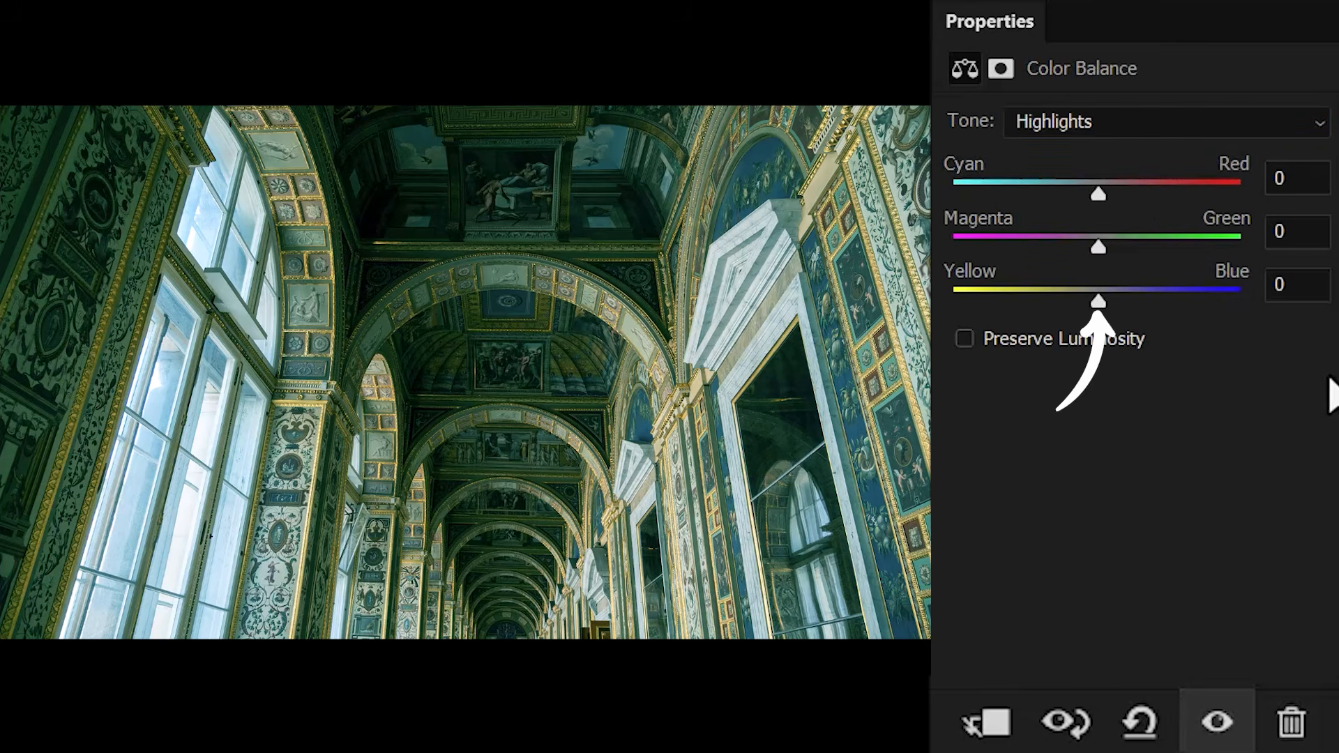
drag(1099, 302, 954, 302)
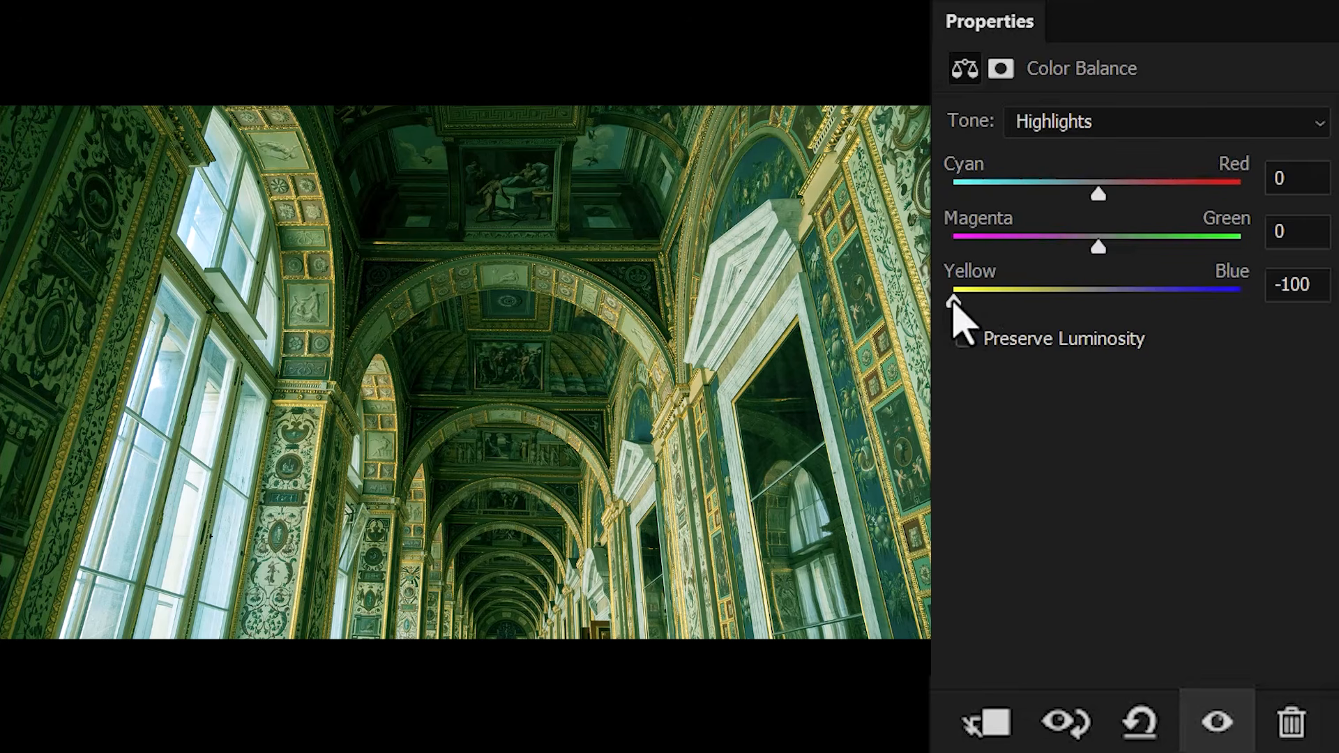
double_click(954, 302)
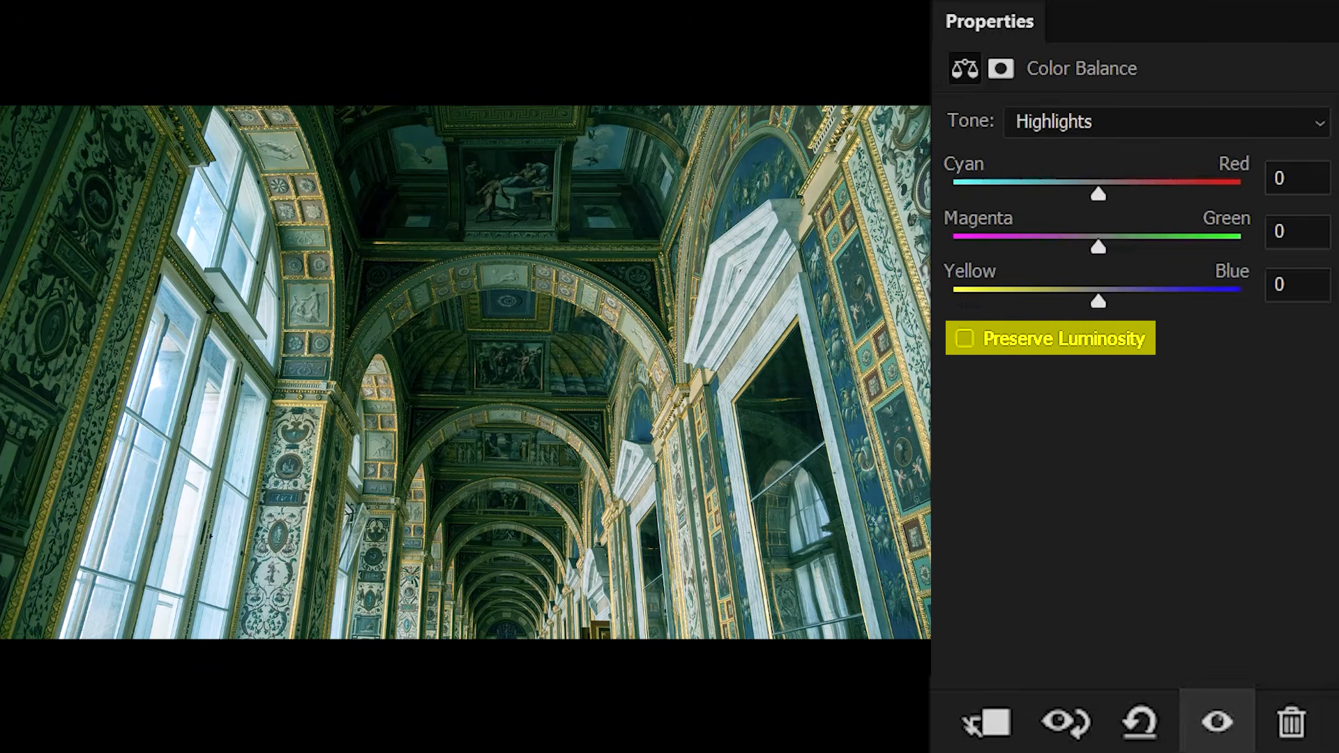
Turn on Preserve Luminosity for the hallway photo's Color Balance adjustment.
click(965, 339)
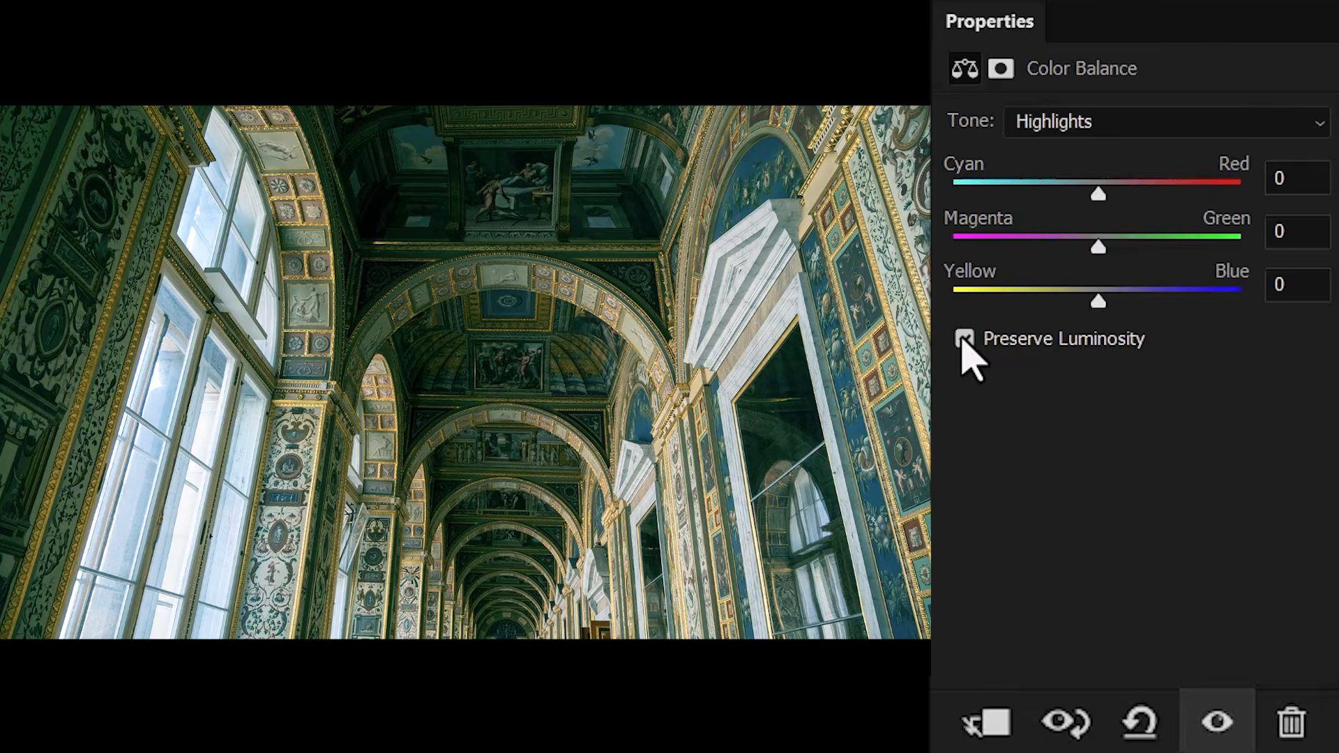